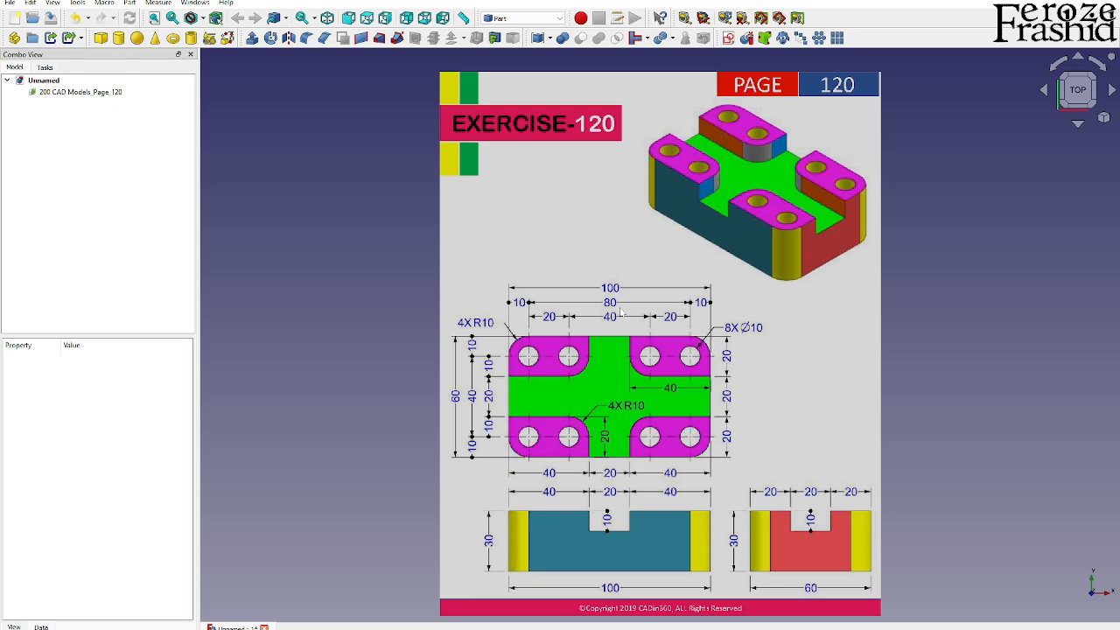
# Hide the reference drawing 200 CAD Models_Page_120 from the 3D view
pyautogui.scroll(-2, 597, 343)
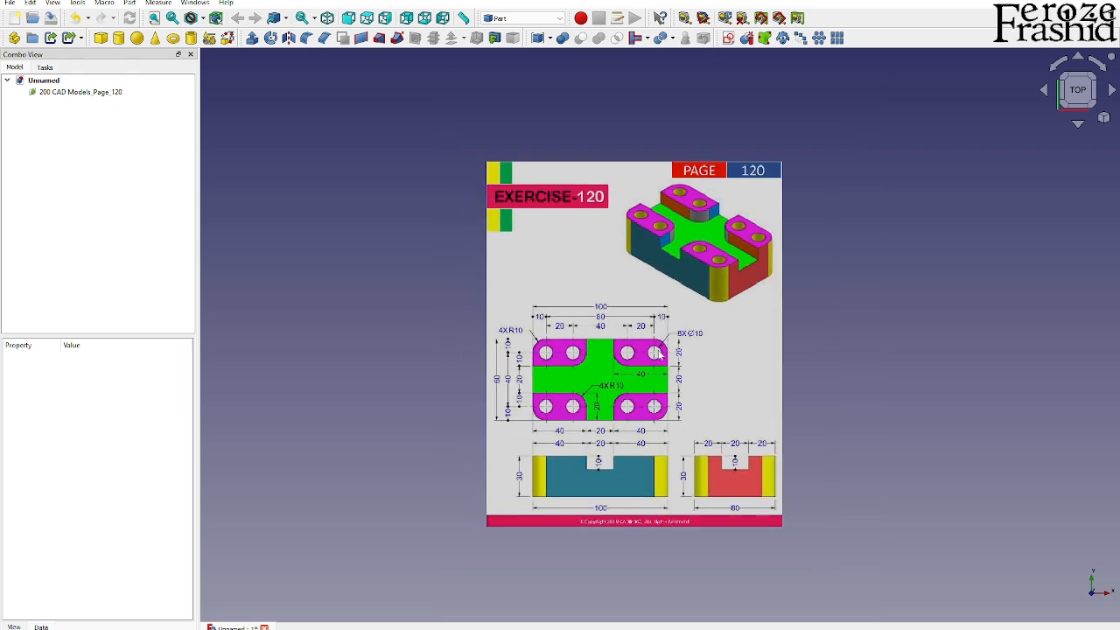
pyautogui.moveTo(671, 357); pyautogui.dragTo(533, 383, button='middle')
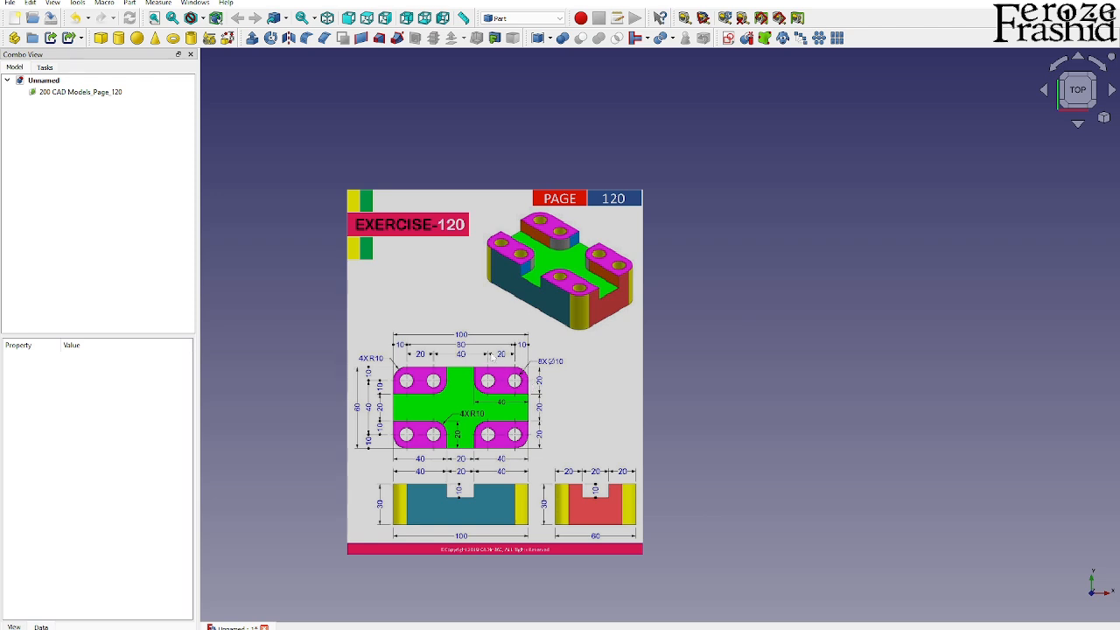
pyautogui.moveTo(529, 380); pyautogui.dragTo(462, 365, button='middle')
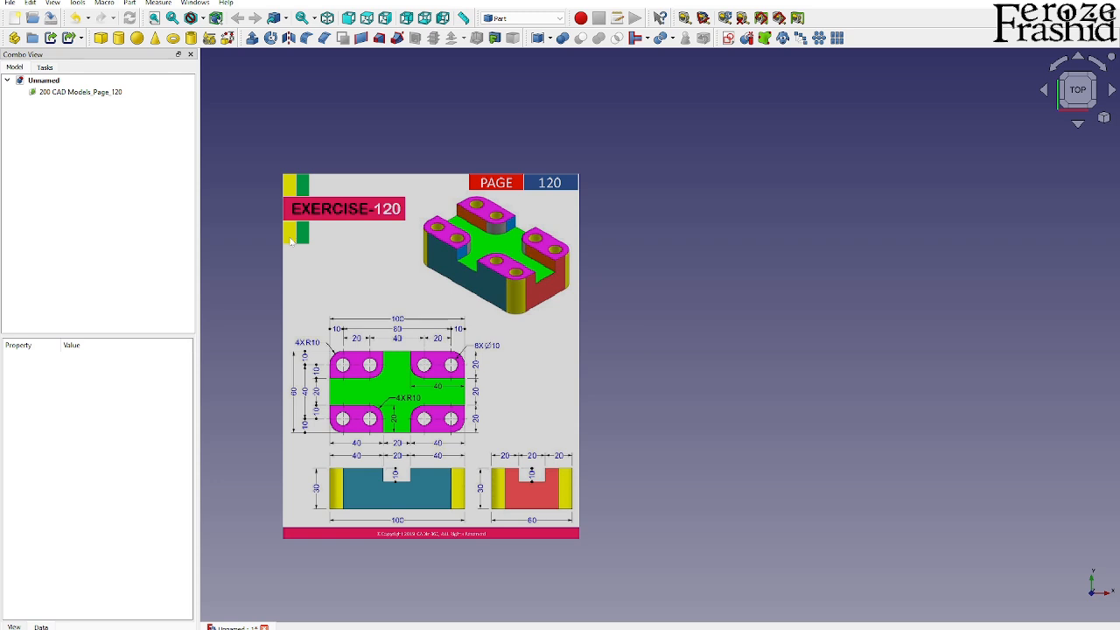
pyautogui.scroll(1, 403, 354)
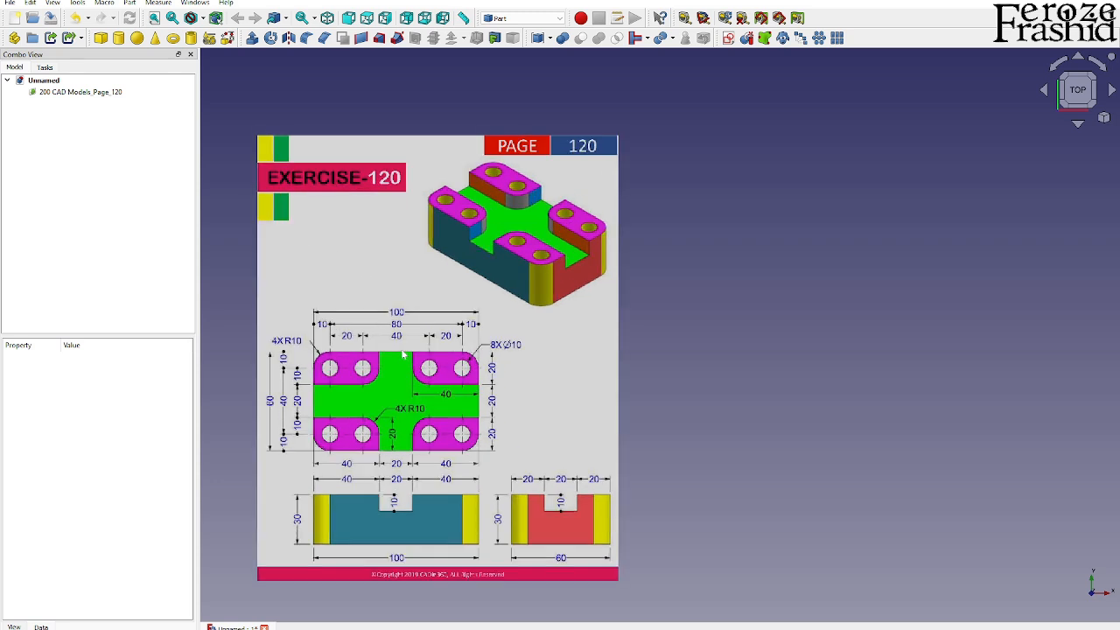
pyautogui.click(83, 92)
pyautogui.press('space')
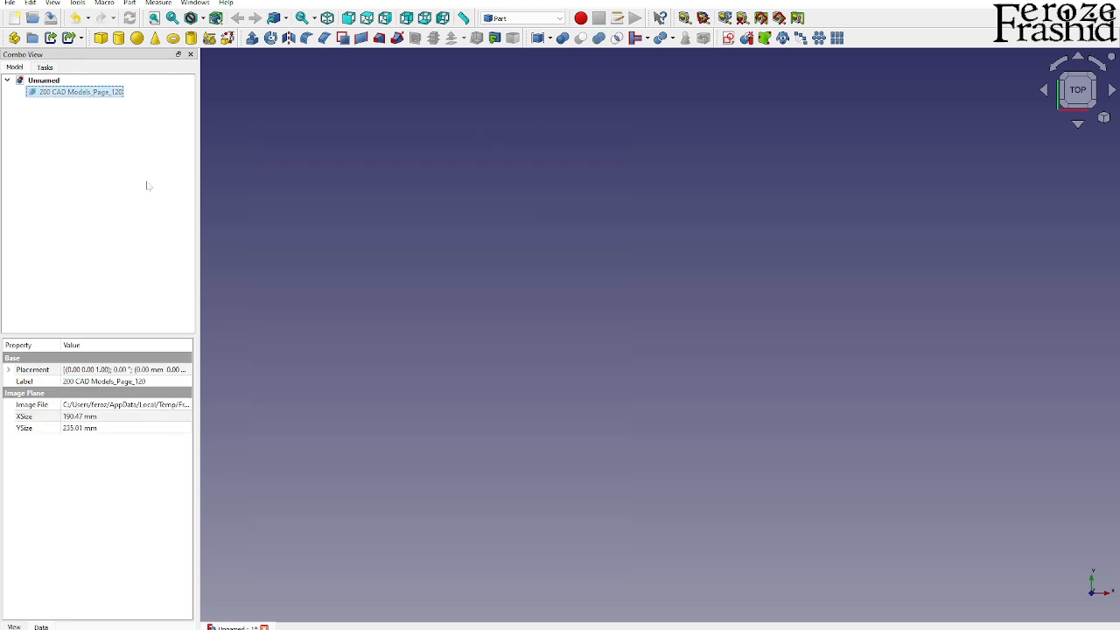
pyautogui.click(293, 231)
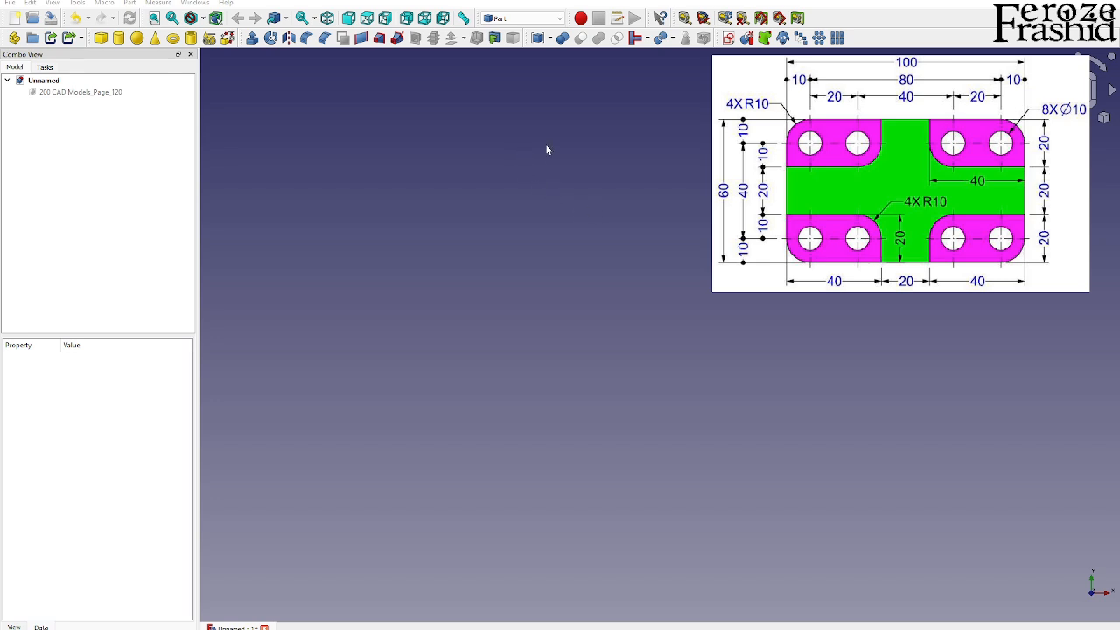
# Create a sketch on the XY plane and draw a rectangle about 114 by 72 mm from the origin, up and to the right
pyautogui.click(727, 44)
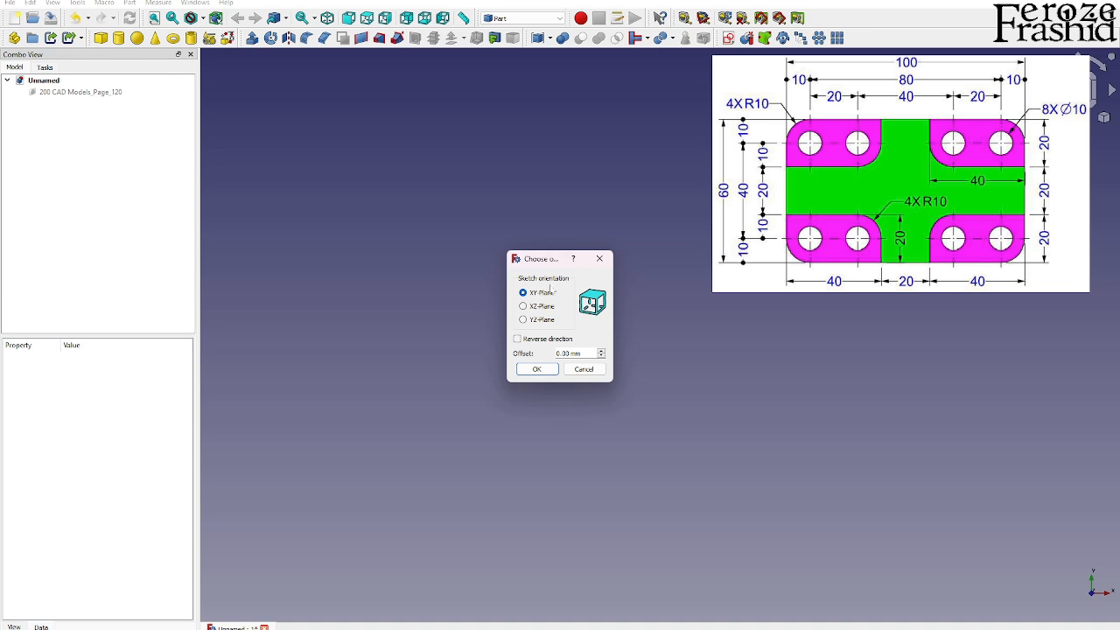
pyautogui.click(537, 369)
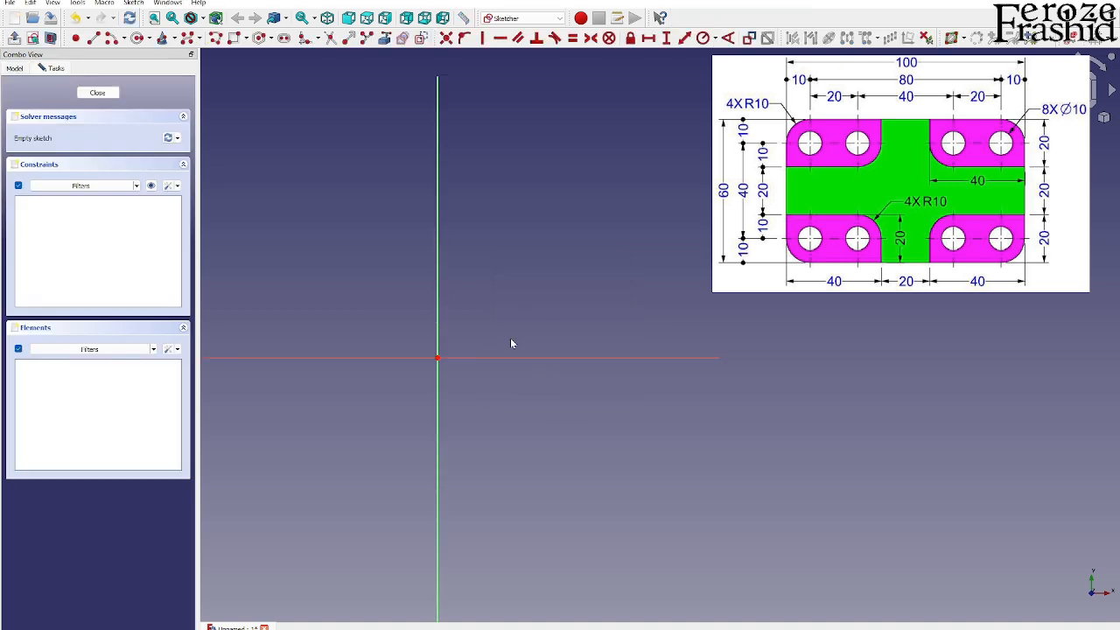
pyautogui.moveTo(512, 344); pyautogui.dragTo(506, 415, button='middle')
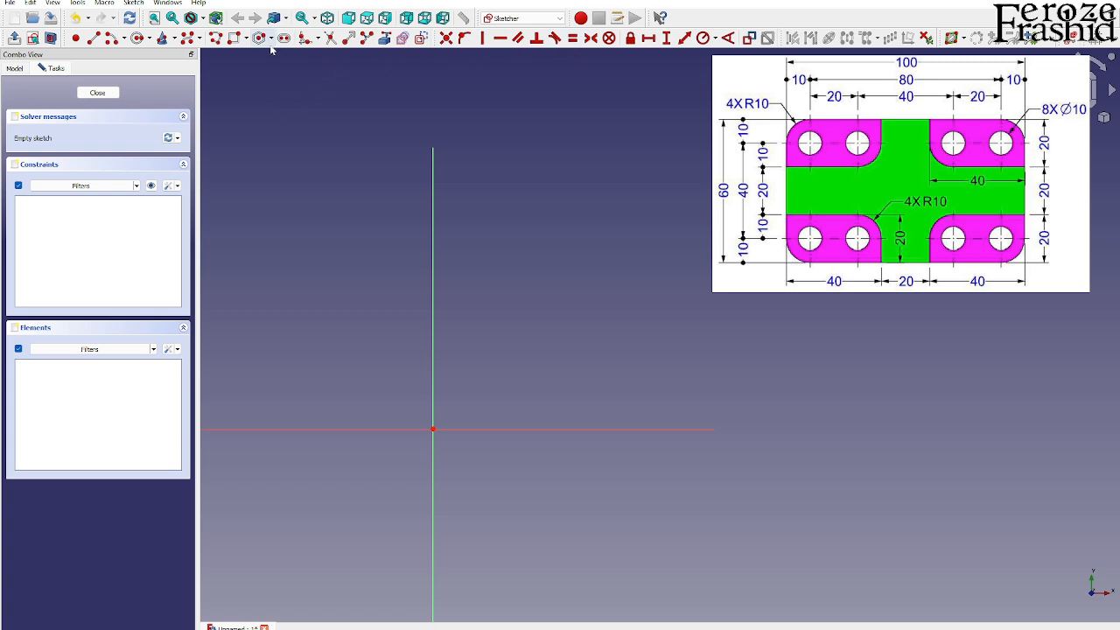
pyautogui.click(234, 38)
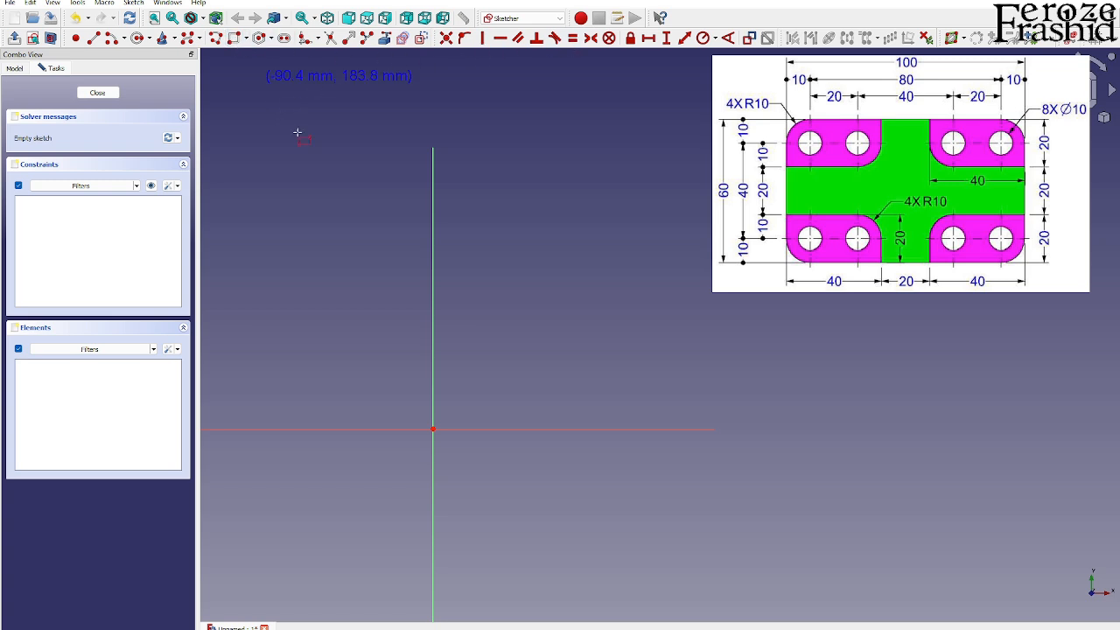
pyautogui.click(432, 429)
pyautogui.click(649, 293)
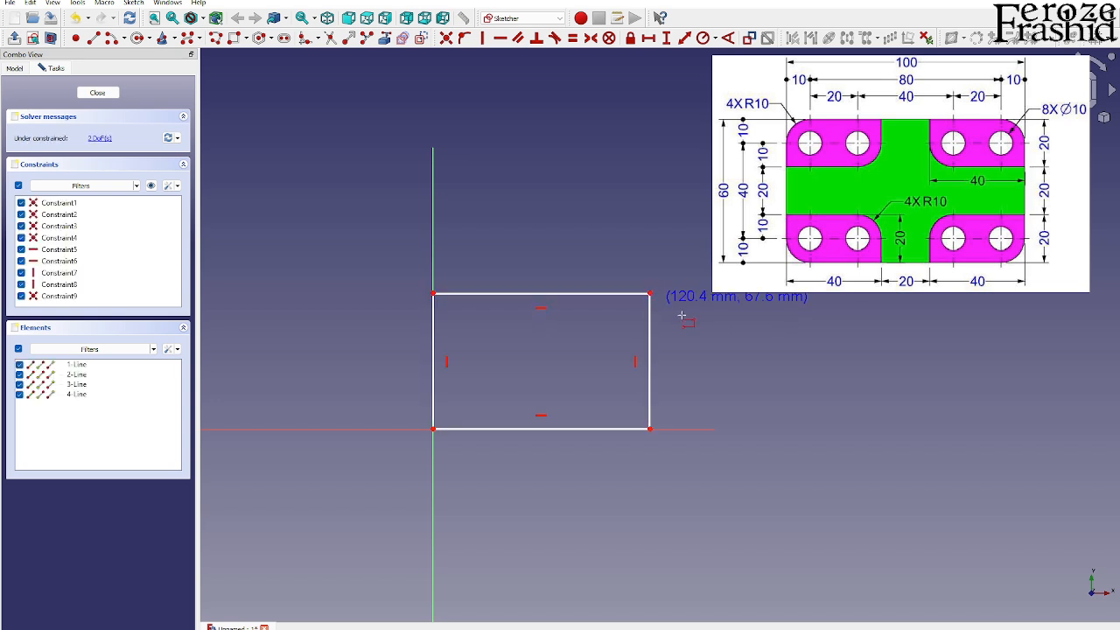
# Constrain the vertical length of the rectangle's right edge to 30 mm
pyautogui.click(649, 332)
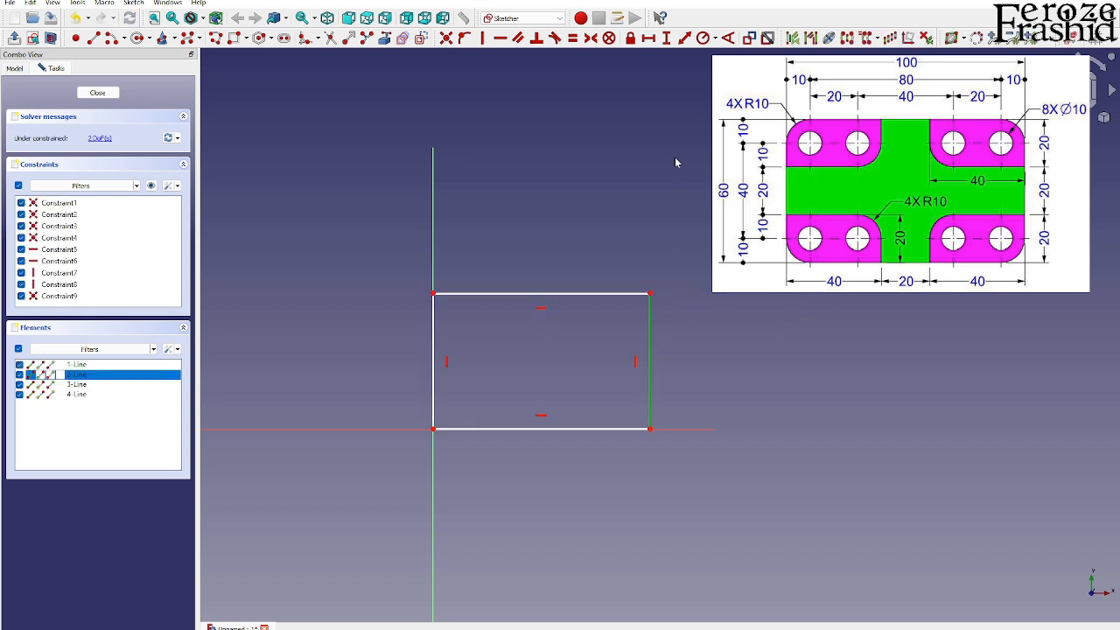
pyautogui.click(667, 40)
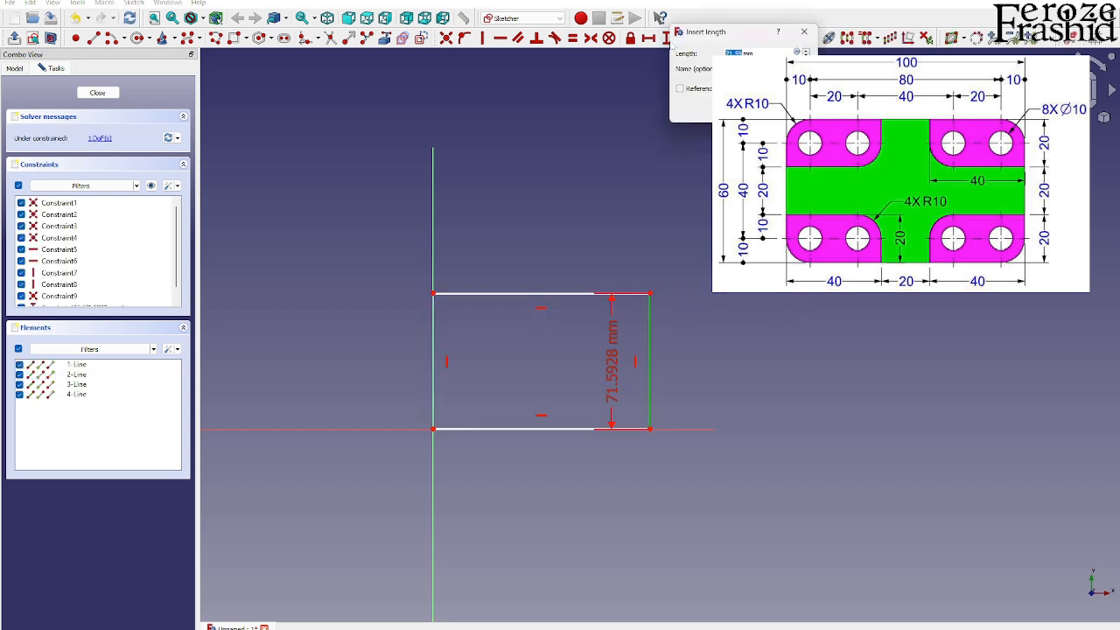
pyautogui.write('60')
pyautogui.press('Return')
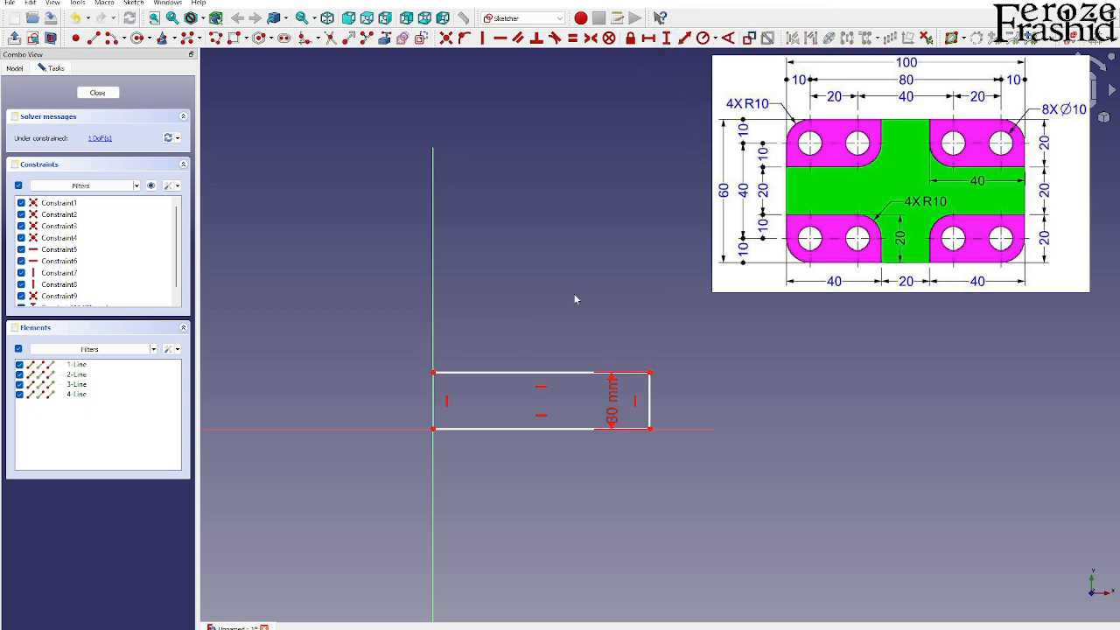
# Constrain the rectangle's top edge to a horizontal length of 50 mm and move the height dimension outside the right edge
pyautogui.click(517, 374)
pyautogui.click(648, 38)
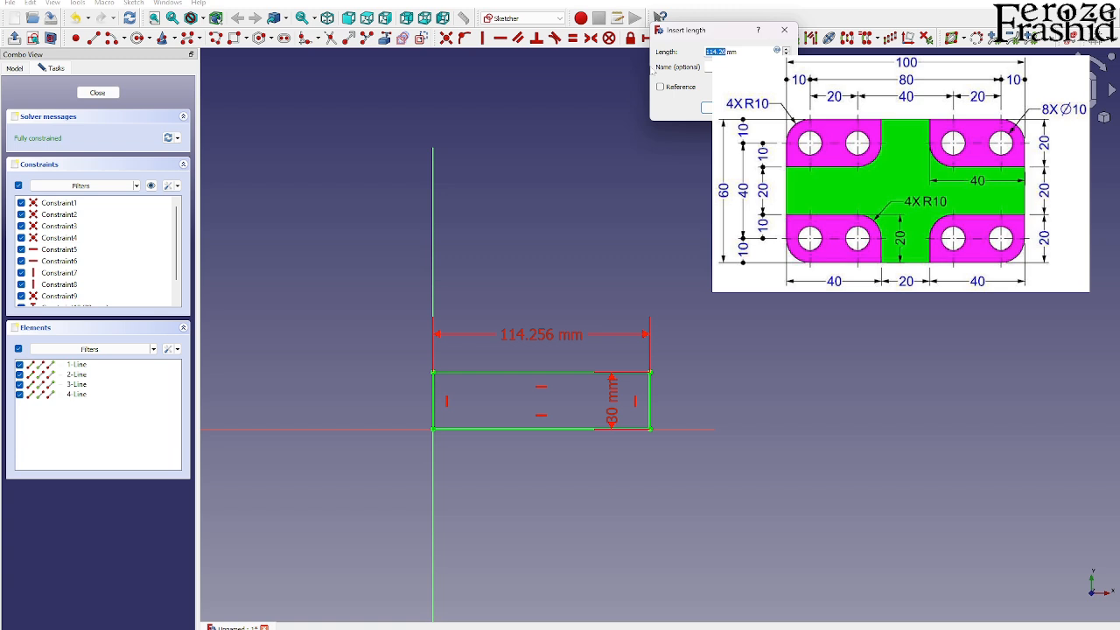
pyautogui.write('50')
pyautogui.press('Return')
pyautogui.scroll(4, 468, 415)
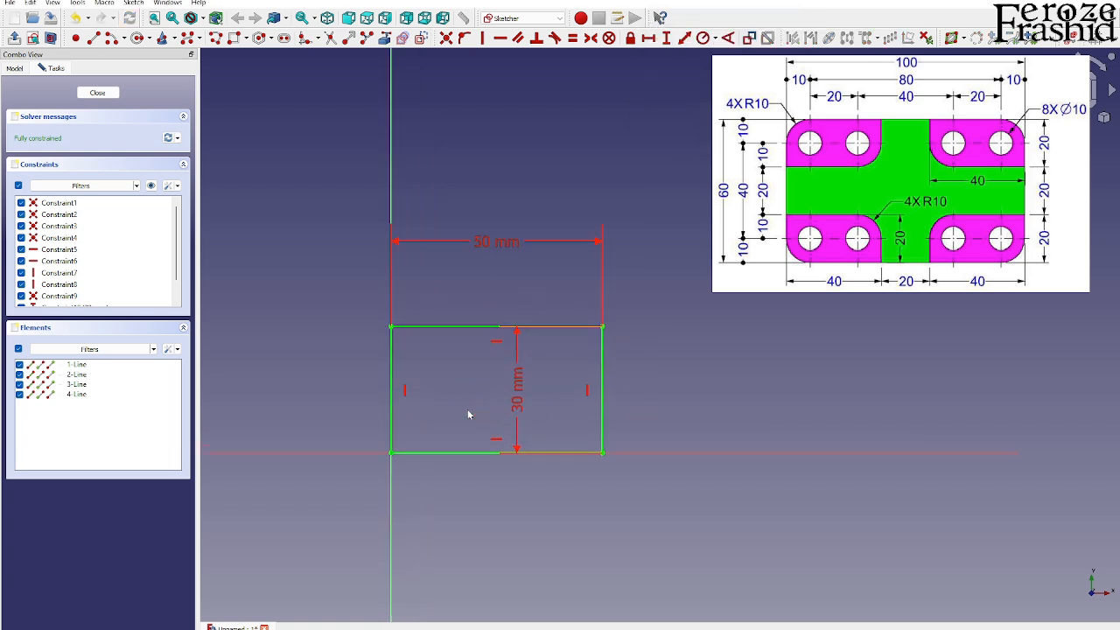
pyautogui.scroll(3, 468, 414)
pyautogui.moveTo(565, 380); pyautogui.dragTo(868, 350)
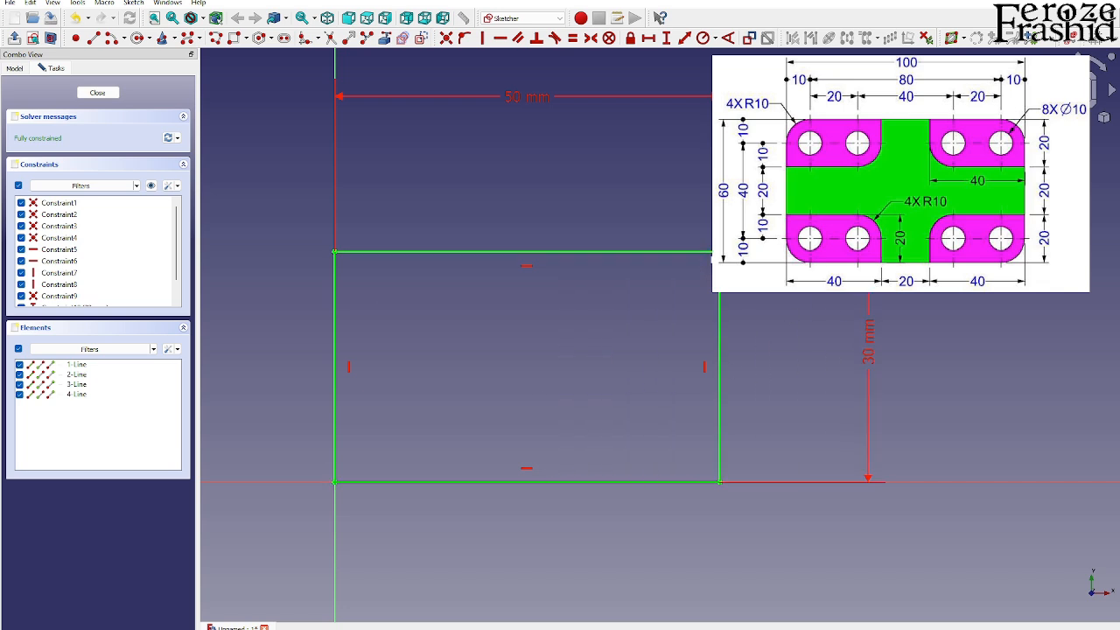
# Round the rectangle's upper-right corner with a constraint-preserving sketch fillet
pyautogui.click(319, 38)
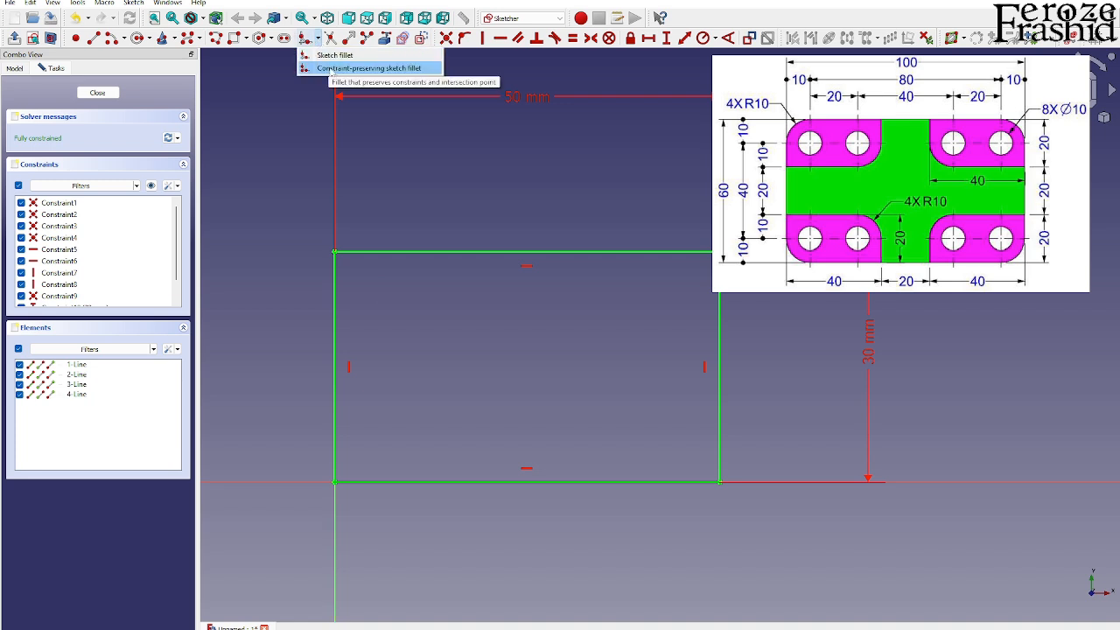
pyautogui.click(350, 68)
pyautogui.click(696, 253)
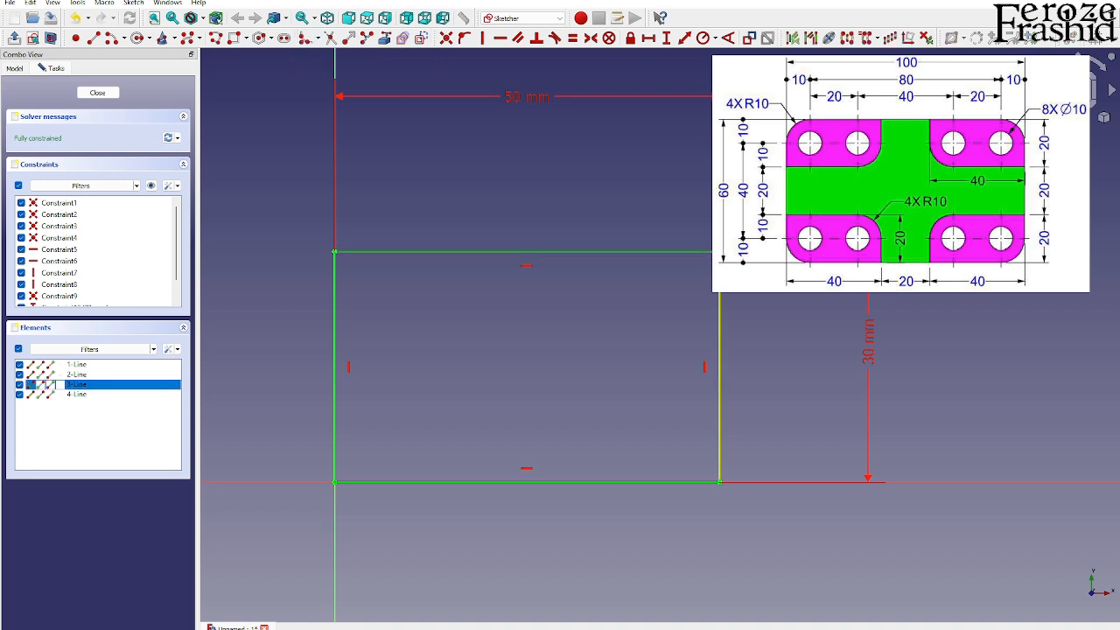
pyautogui.click(718, 267)
pyautogui.click(713, 256)
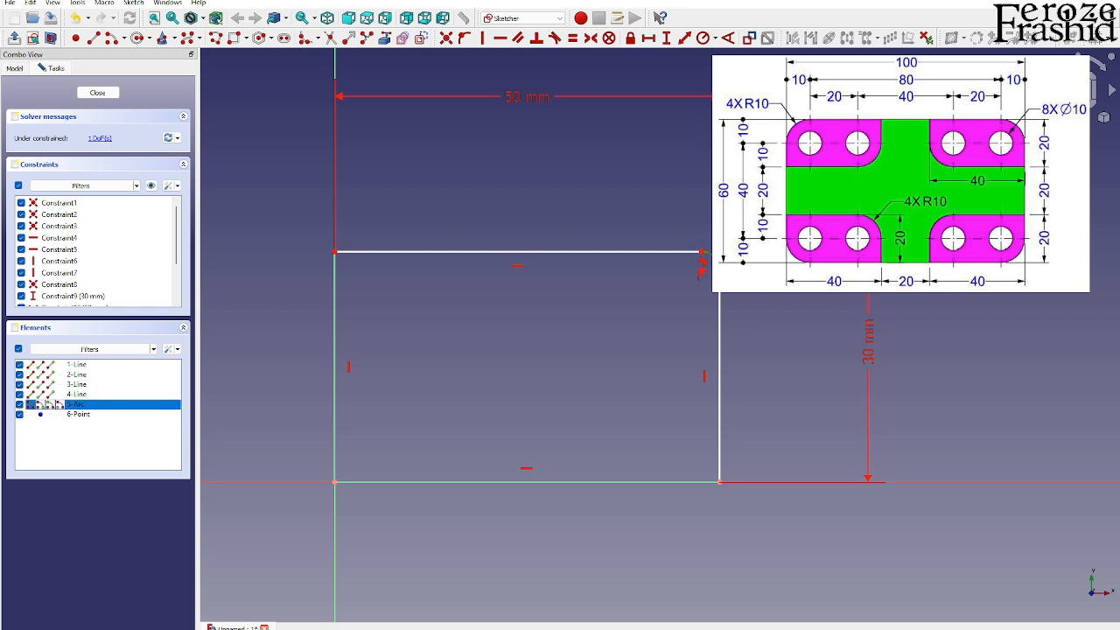
# Set the corner fillet's radius to 10 mm and move its dimension label inward into the profile
pyautogui.click(704, 37)
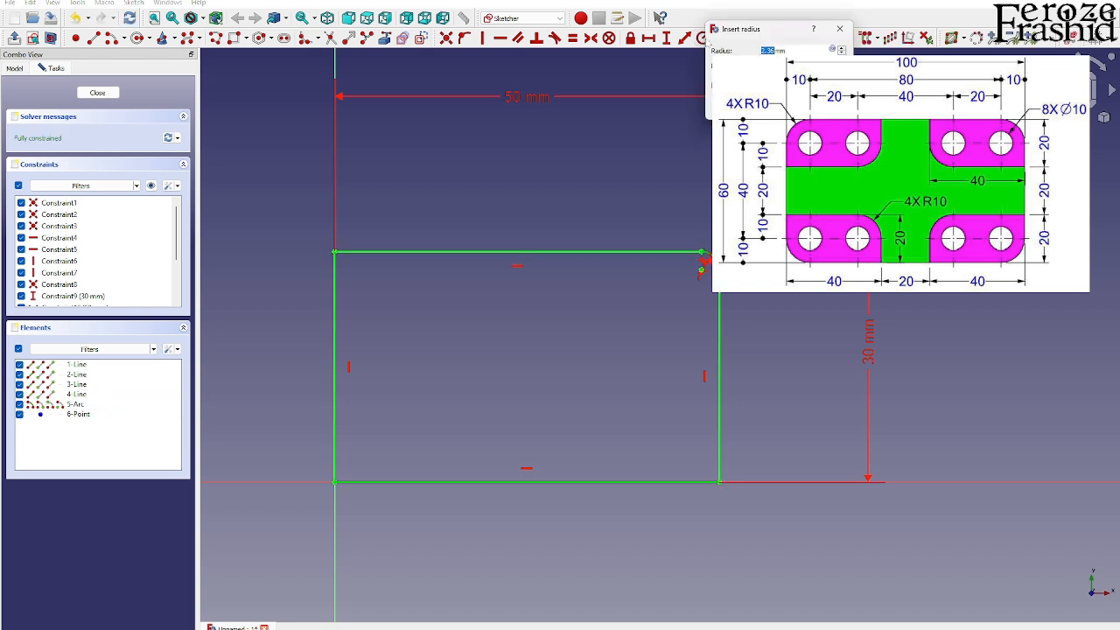
pyautogui.write('10')
pyautogui.press('Return')
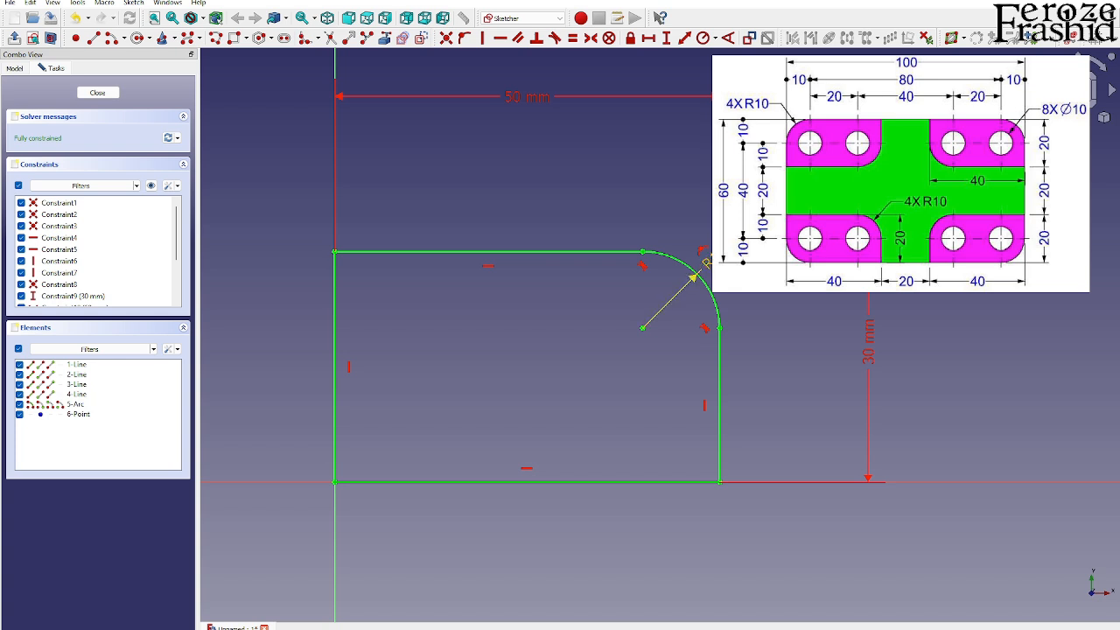
pyautogui.moveTo(696, 273); pyautogui.dragTo(677, 310)
# Draw a circle of about 3.7 mm radius at the fillet arc's centre and a second, slightly larger circle to its left
pyautogui.click(137, 37)
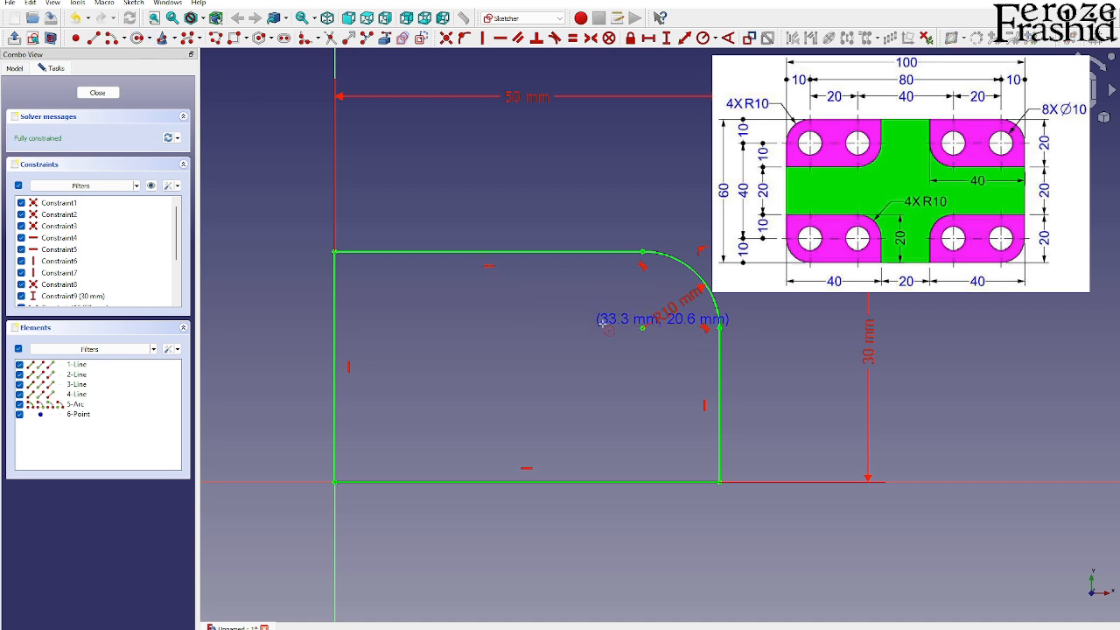
pyautogui.click(642, 329)
pyautogui.click(615, 333)
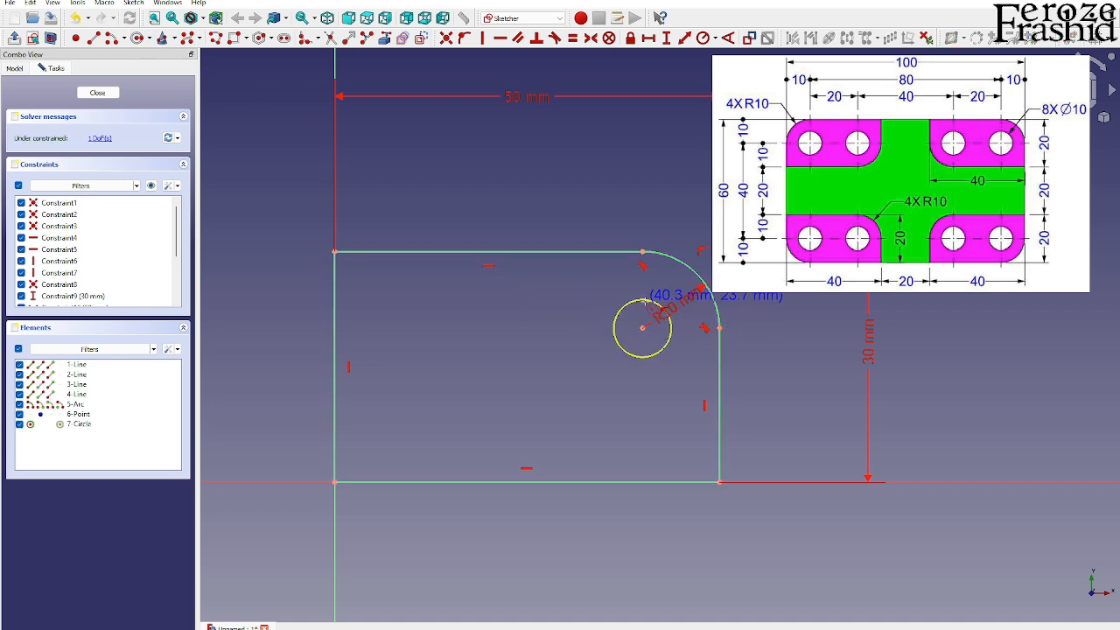
pyautogui.click(525, 331)
pyautogui.click(557, 317)
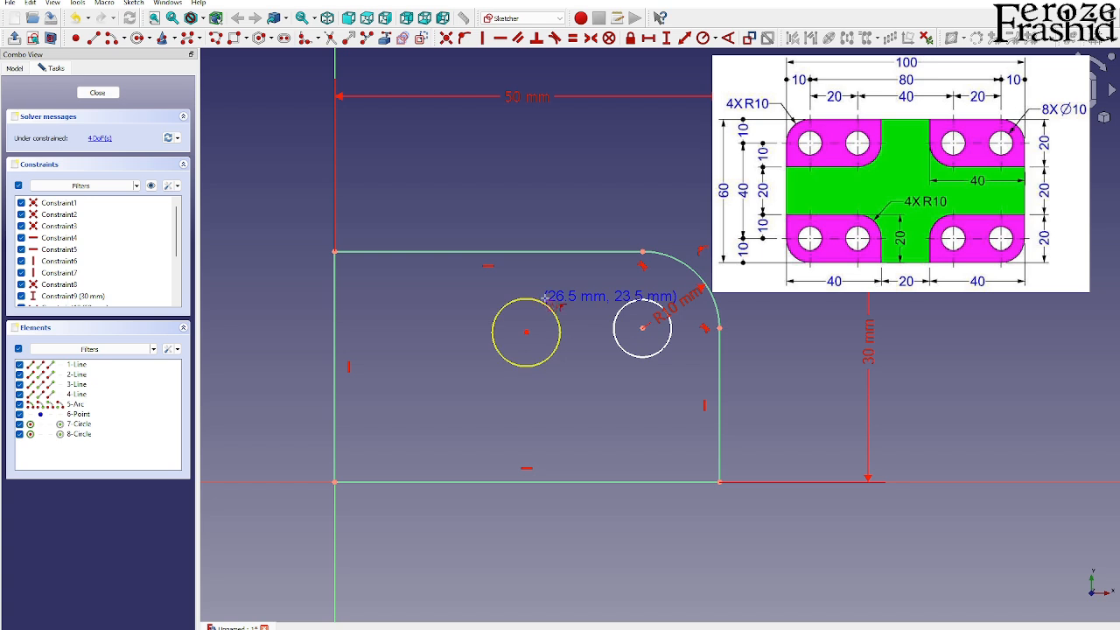
# Align the two circle centres with a horizontal constraint
pyautogui.click(525, 331)
pyautogui.click(642, 328)
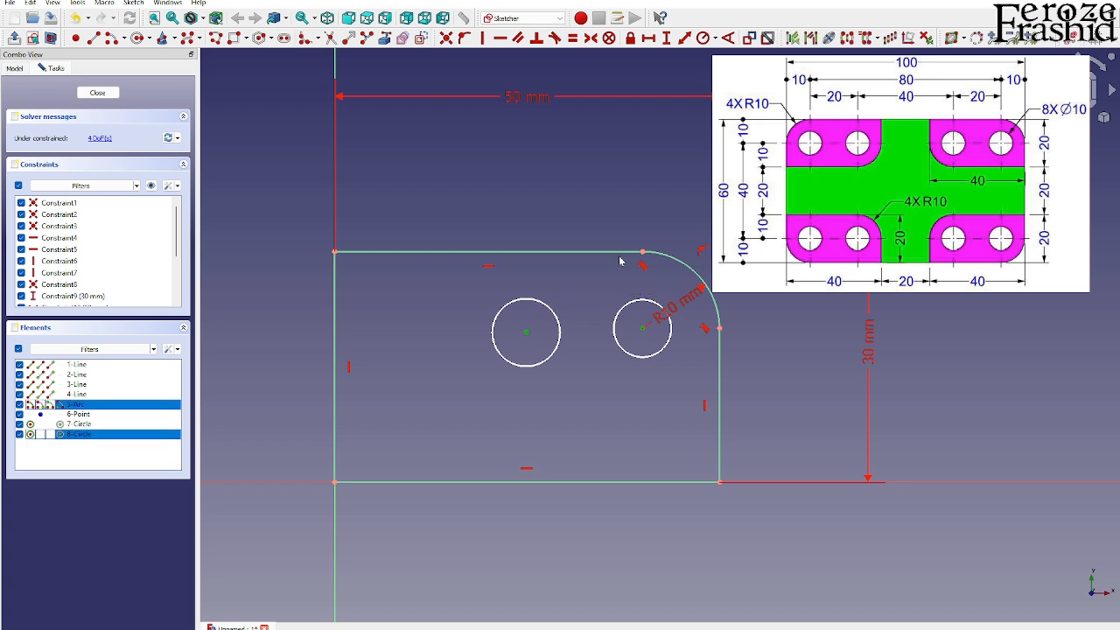
pyautogui.click(500, 38)
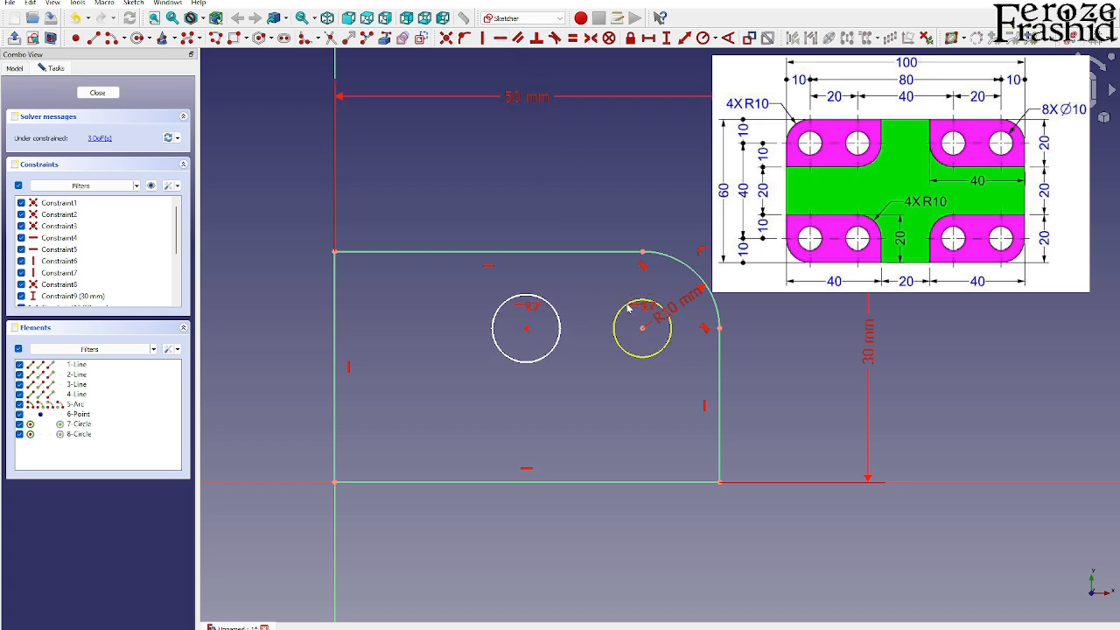
# Make the two circles equal and set their radius to 5 mm
pyautogui.click(625, 303)
pyautogui.click(559, 326)
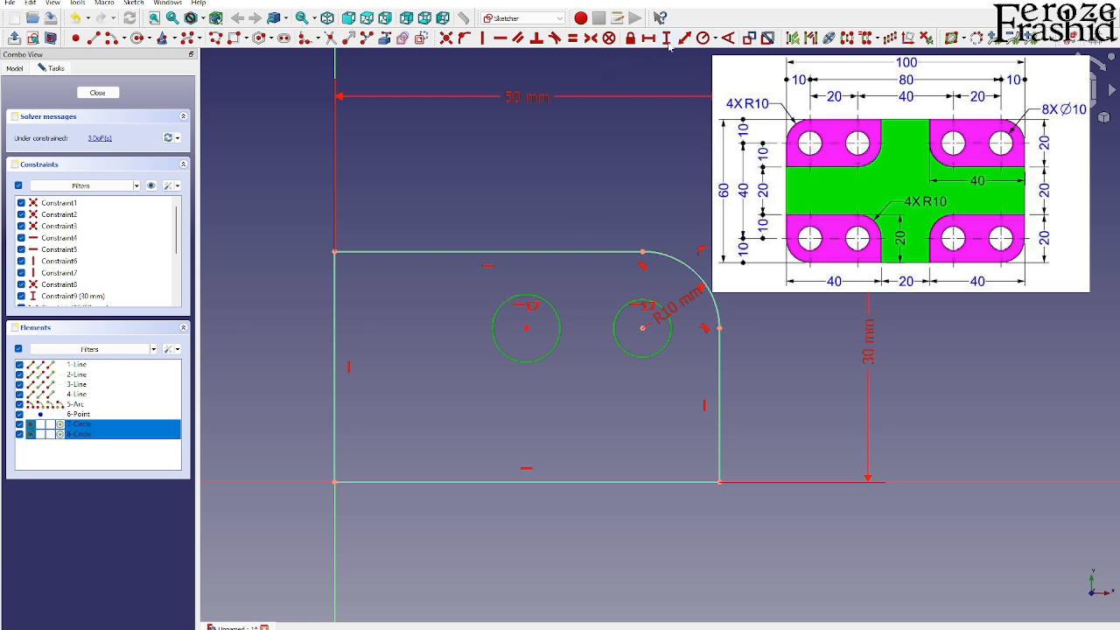
pyautogui.click(703, 38)
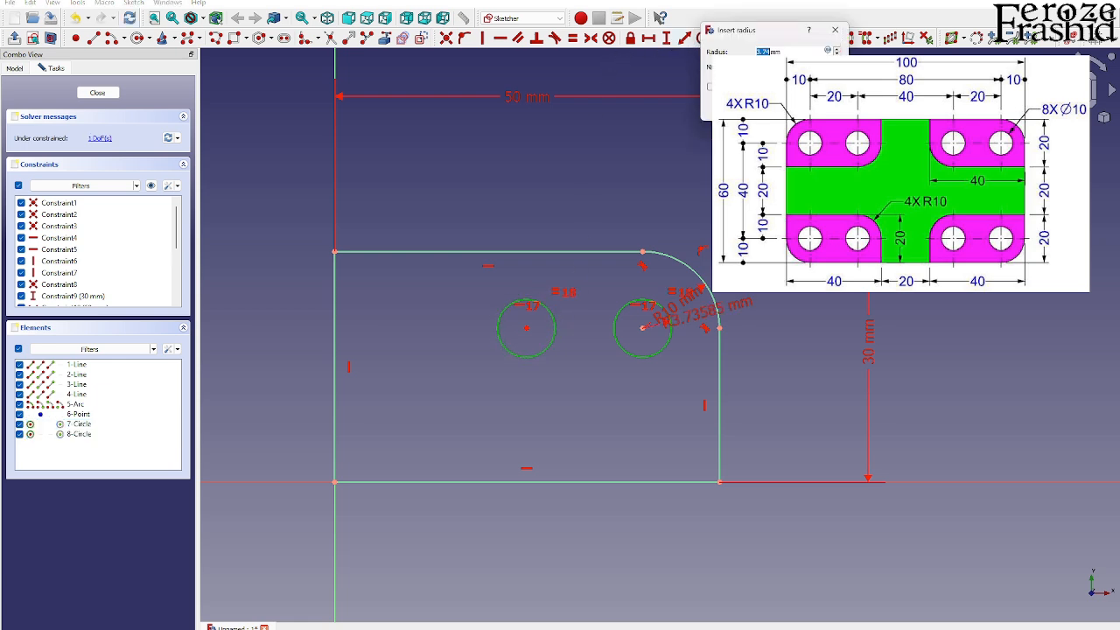
pyautogui.write('5')
pyautogui.press('Return')
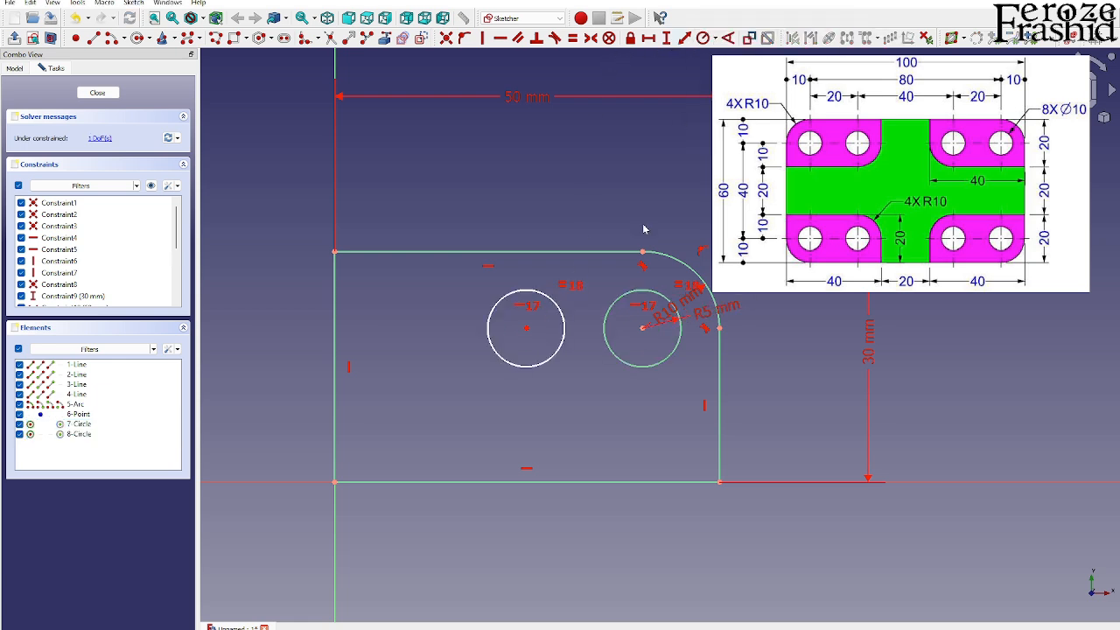
# Constrain the horizontal distance between the two circle centres to 20 mm
pyautogui.click(526, 328)
pyautogui.click(643, 329)
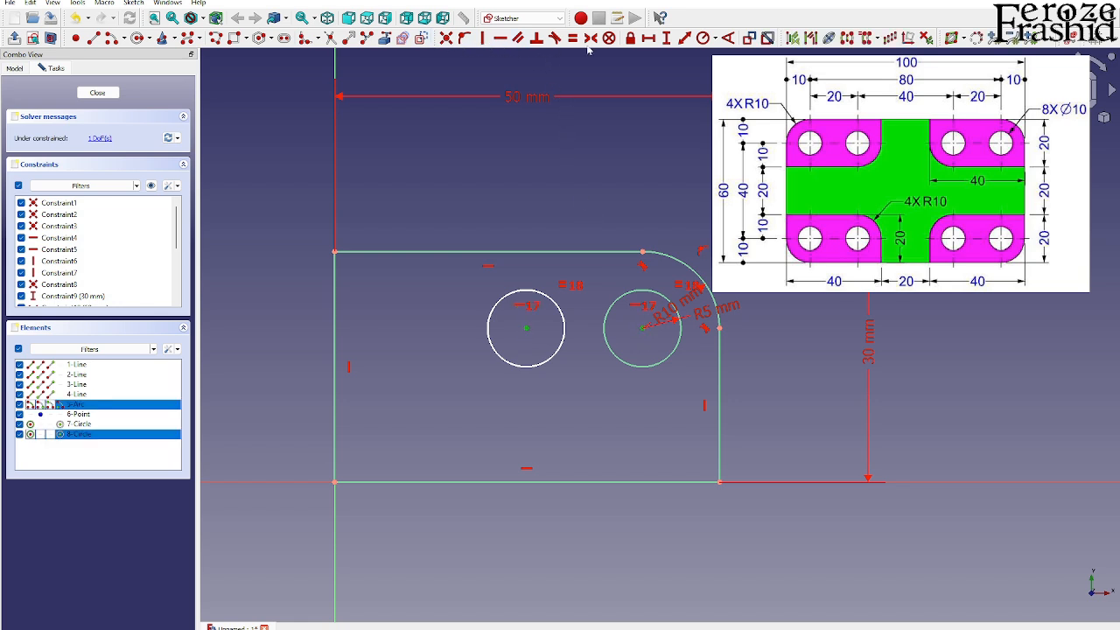
pyautogui.click(648, 38)
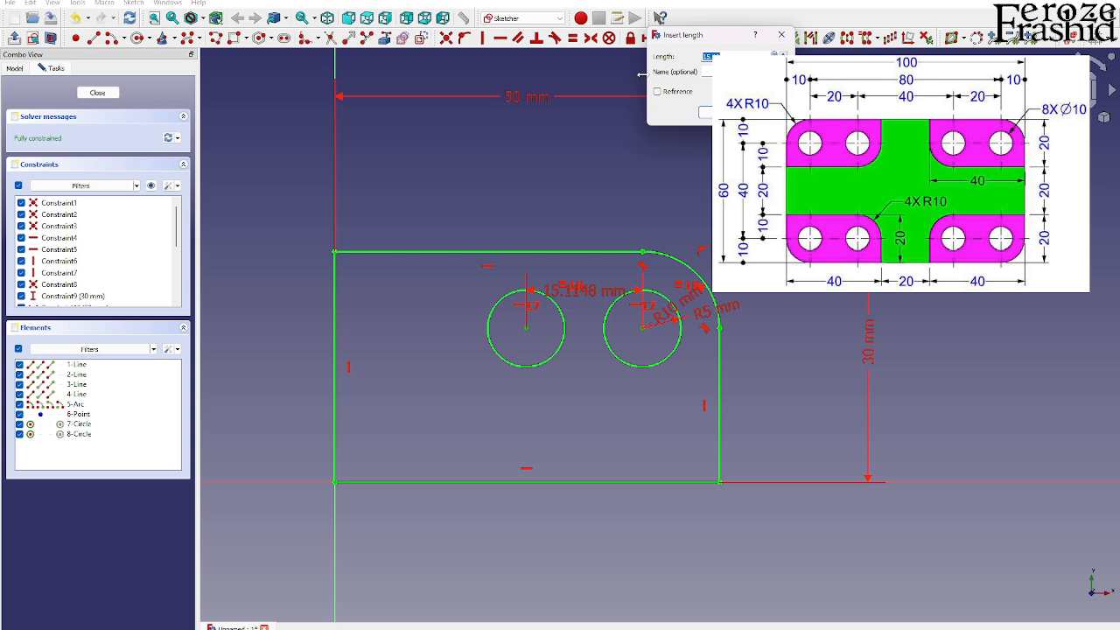
pyautogui.write('20')
pyautogui.press('Return')
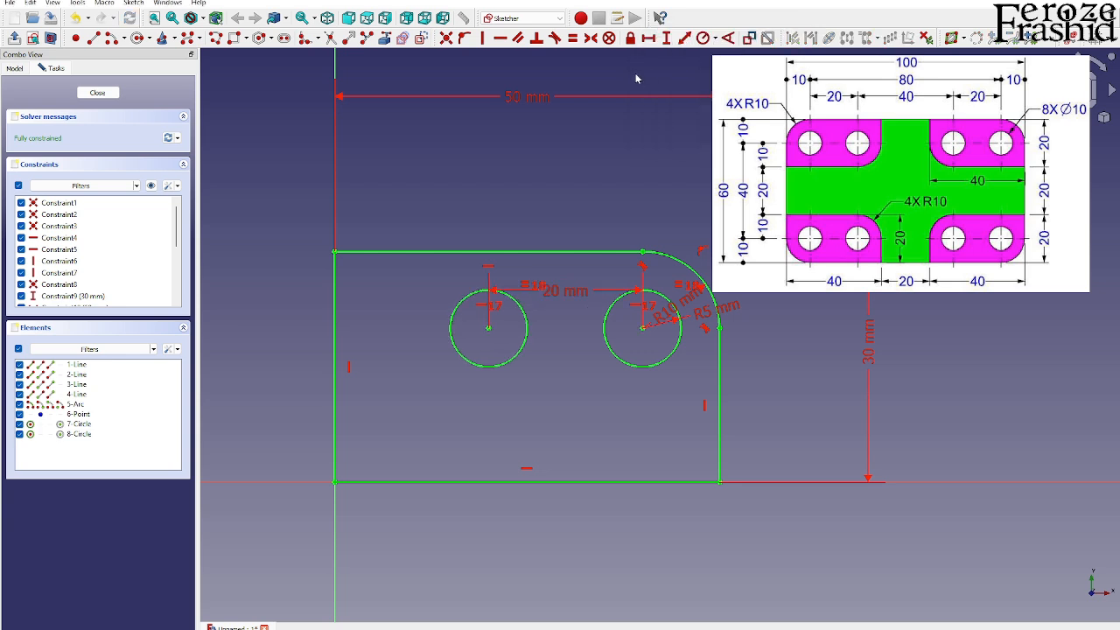
# Close the fully constrained quarter-profile sketch and rename it sksBase
pyautogui.click(97, 93)
pyautogui.click(74, 108)
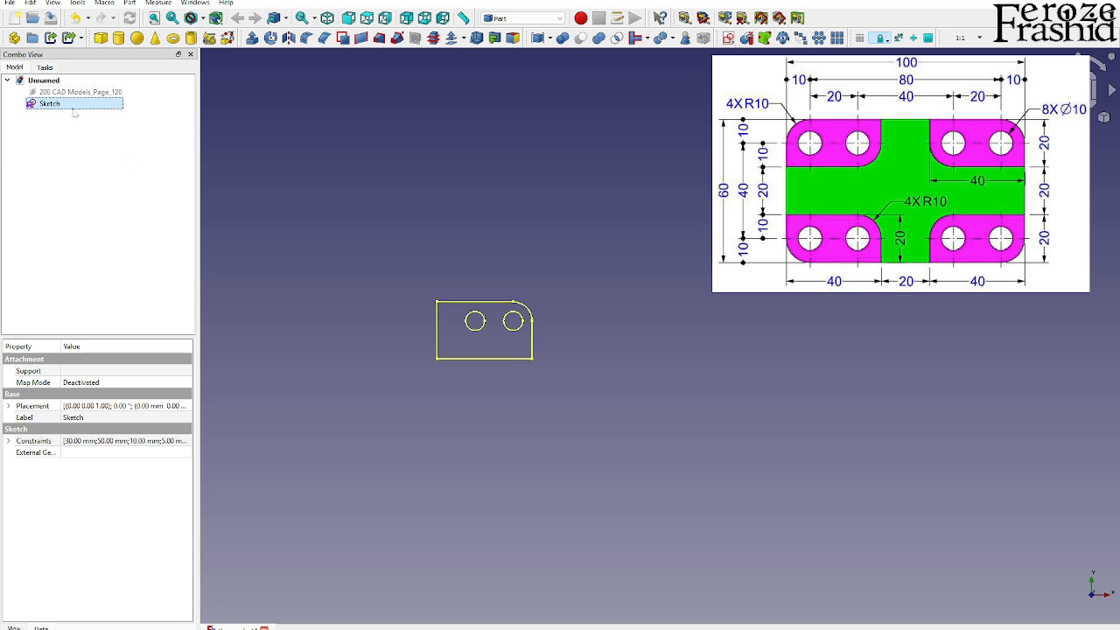
pyautogui.write('sks')
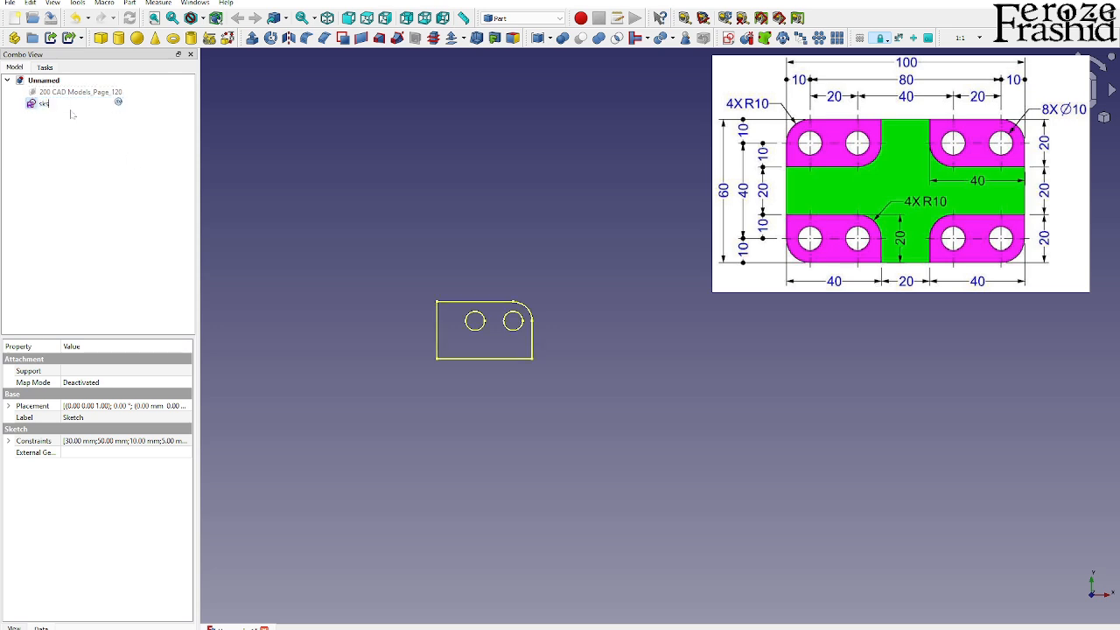
pyautogui.write('Base')
pyautogui.press('Return')
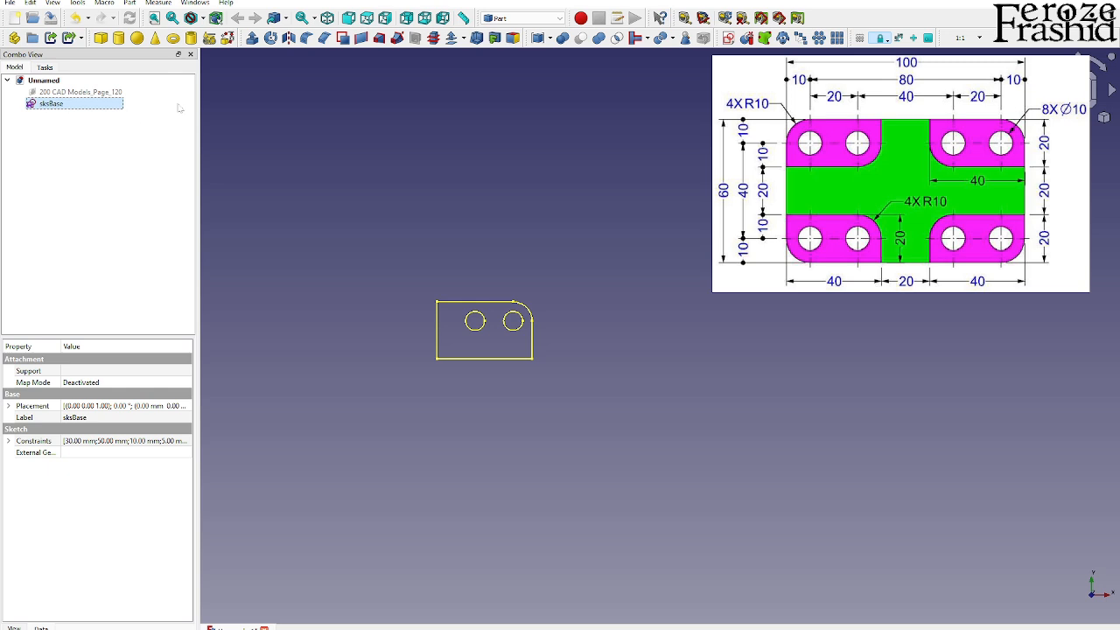
# Extrude the sksBase sketch 20 mm along its normal as a solid
pyautogui.click(253, 37)
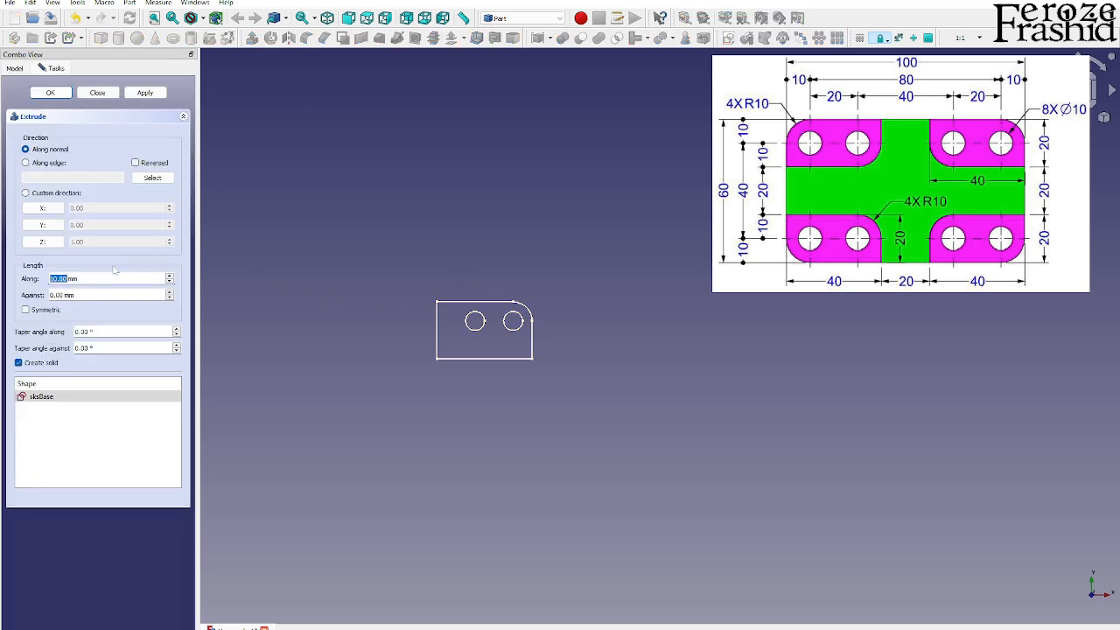
pyautogui.write('20')
pyautogui.click(146, 93)
pyautogui.click(111, 94)
# Rename the extruded block as base
pyautogui.moveTo(508, 418); pyautogui.dragTo(480, 350, button='middle')
pyautogui.scroll(7, 476, 345)
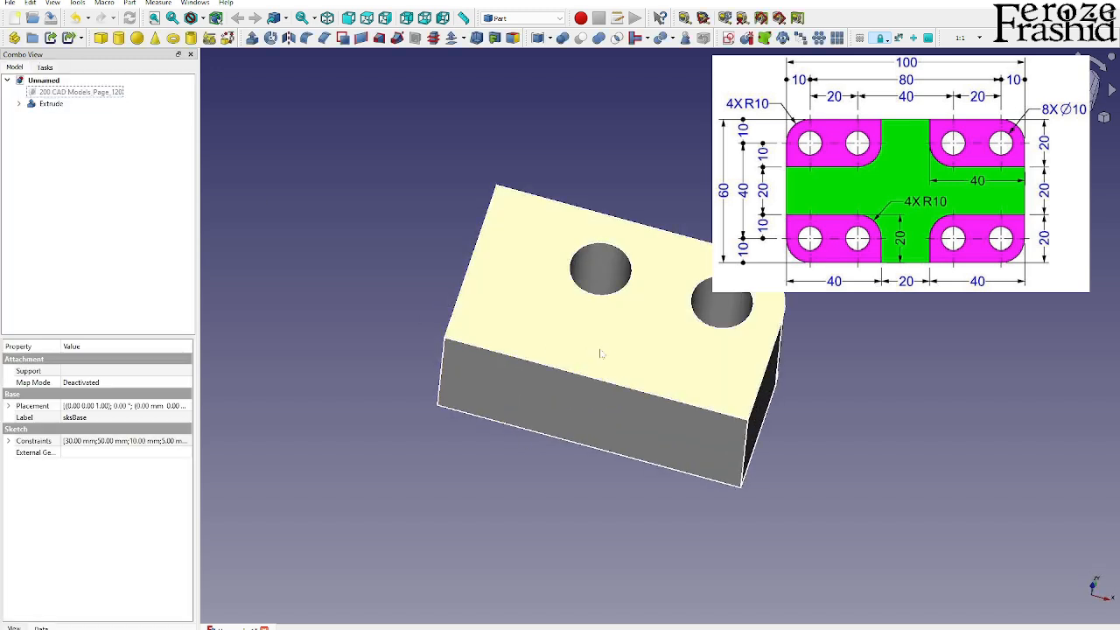
pyautogui.moveTo(599, 349); pyautogui.dragTo(514, 406, button='middle')
pyautogui.scroll(2, 514, 407)
pyautogui.moveTo(598, 425); pyautogui.dragTo(584, 405, button='middle')
pyautogui.click(277, 232)
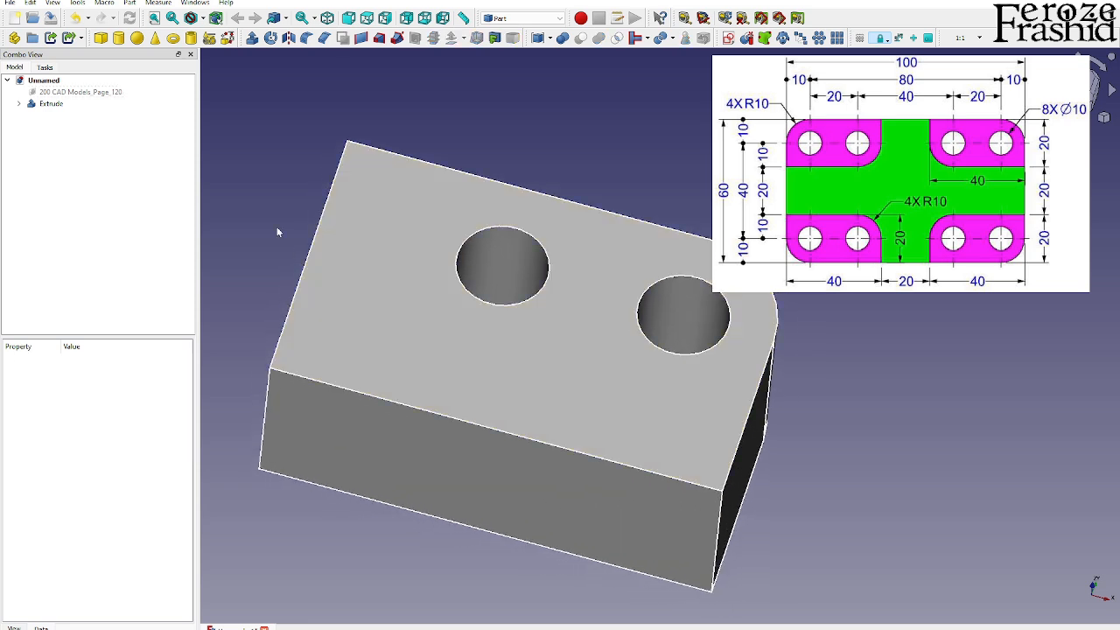
pyautogui.click(78, 106)
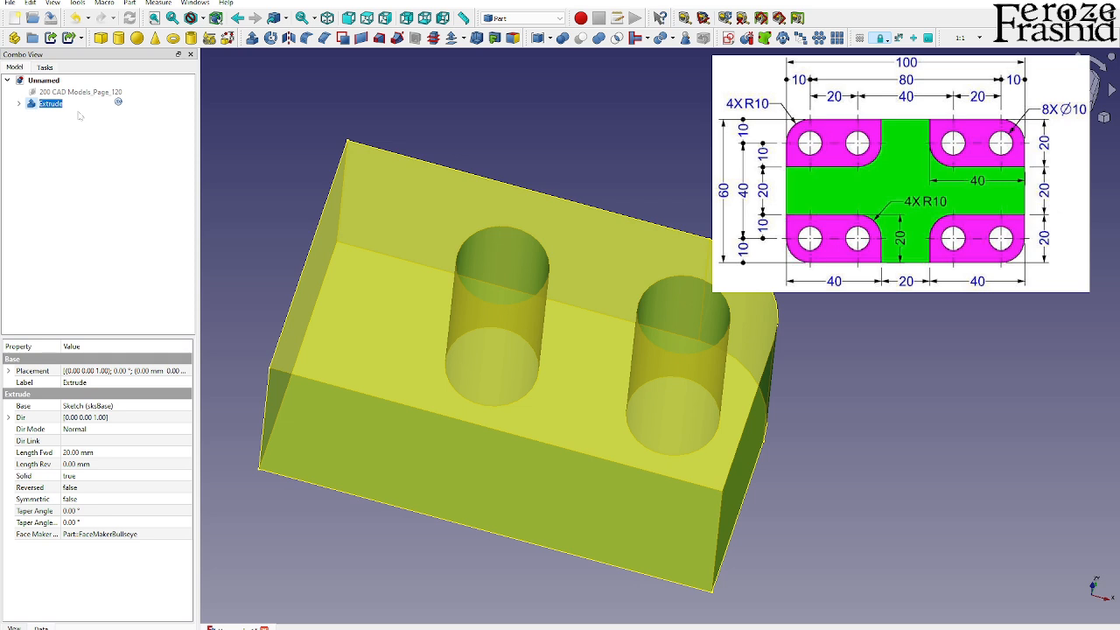
pyautogui.write('base')
pyautogui.press('Return')
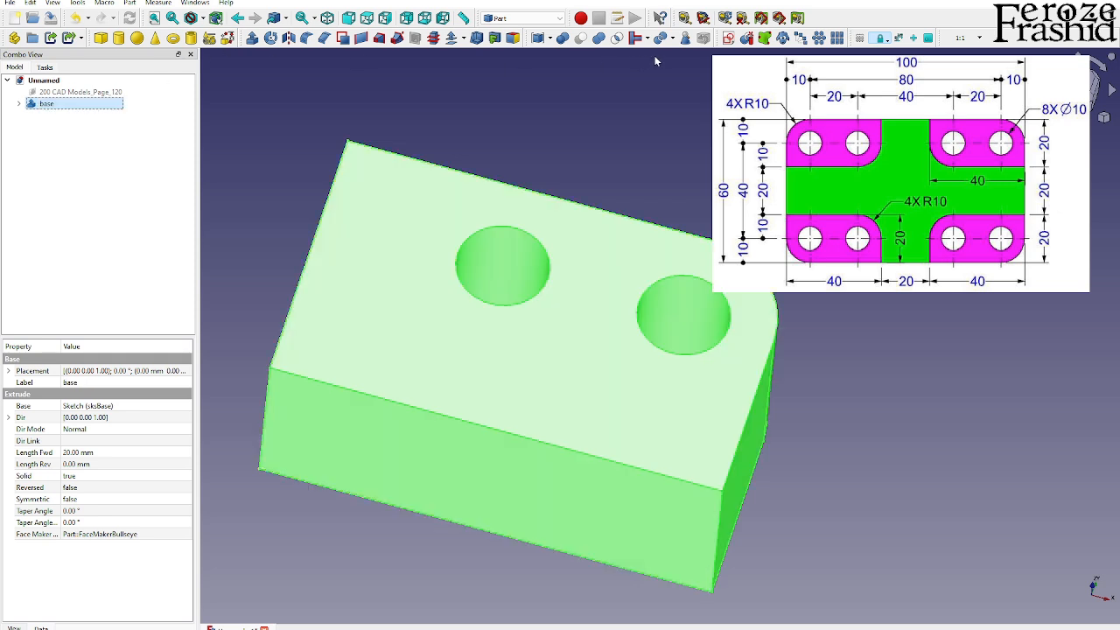
# Create a new sketch on the XY-Plane with a positive plane offset
pyautogui.click(688, 74)
pyautogui.click(727, 37)
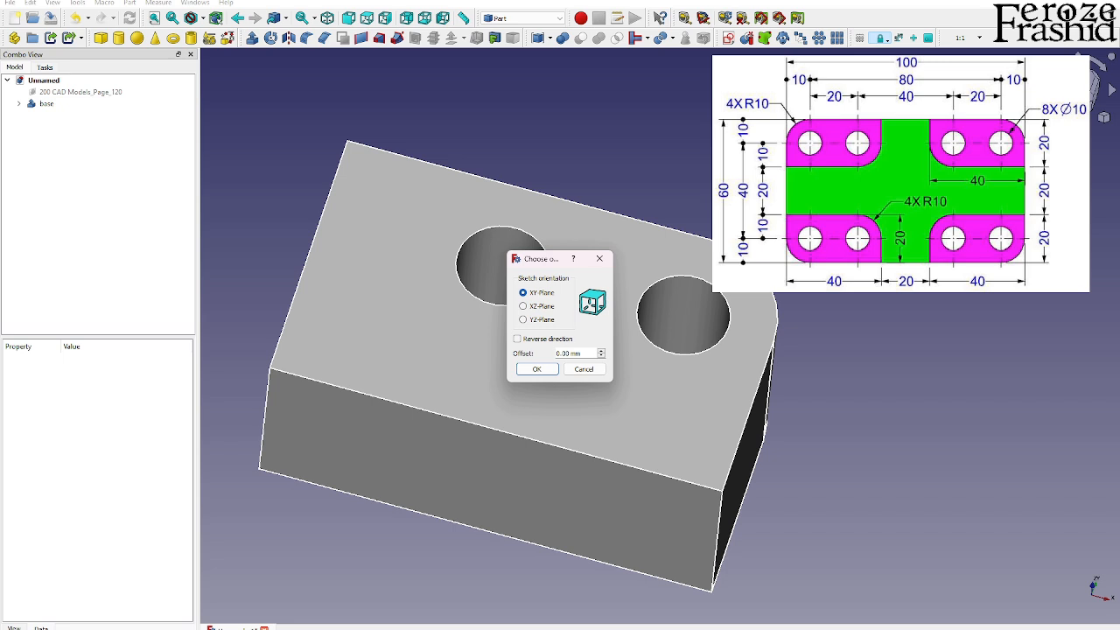
pyautogui.write('2')
pyautogui.click(537, 369)
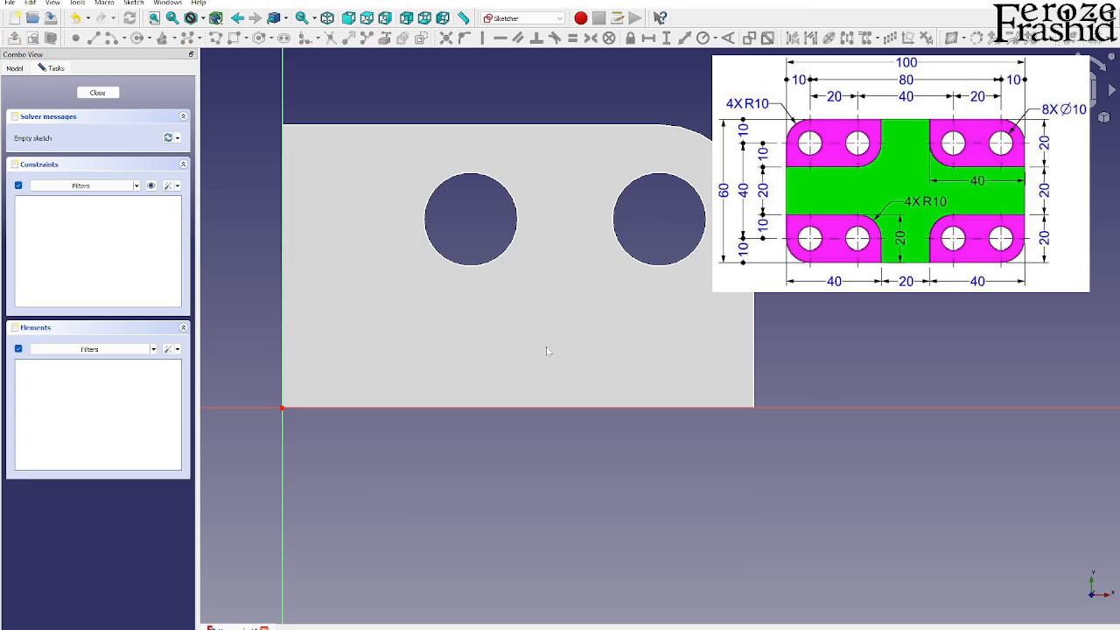
# Reference the block's rounded corner edge and both hole edges as external geometry in the sketch
pyautogui.scroll(-1, 665, 427)
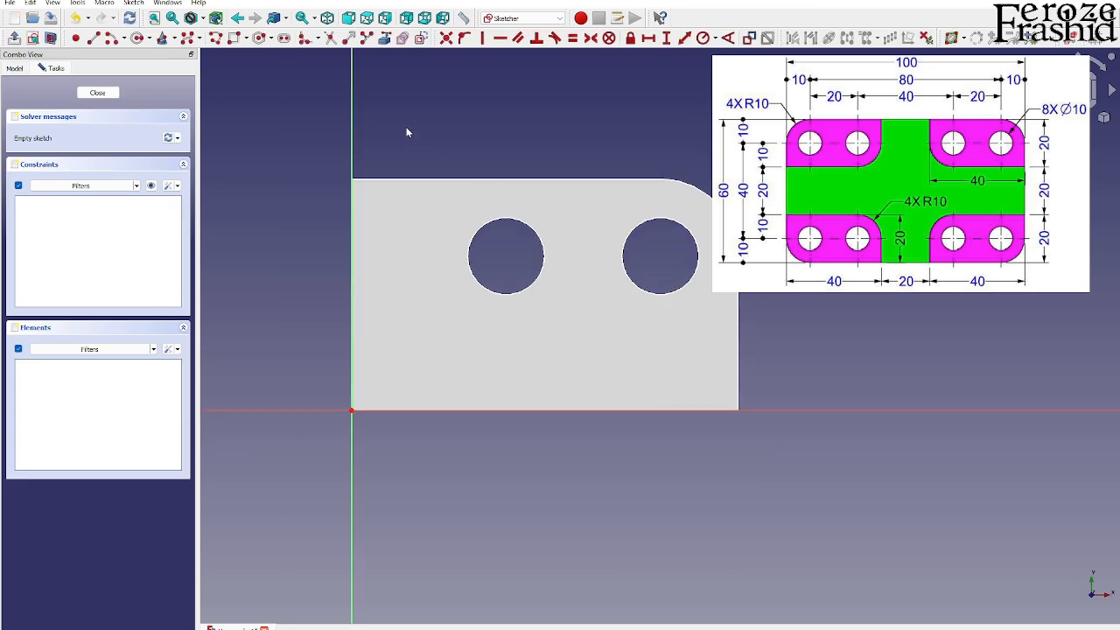
pyautogui.click(385, 37)
pyautogui.click(692, 184)
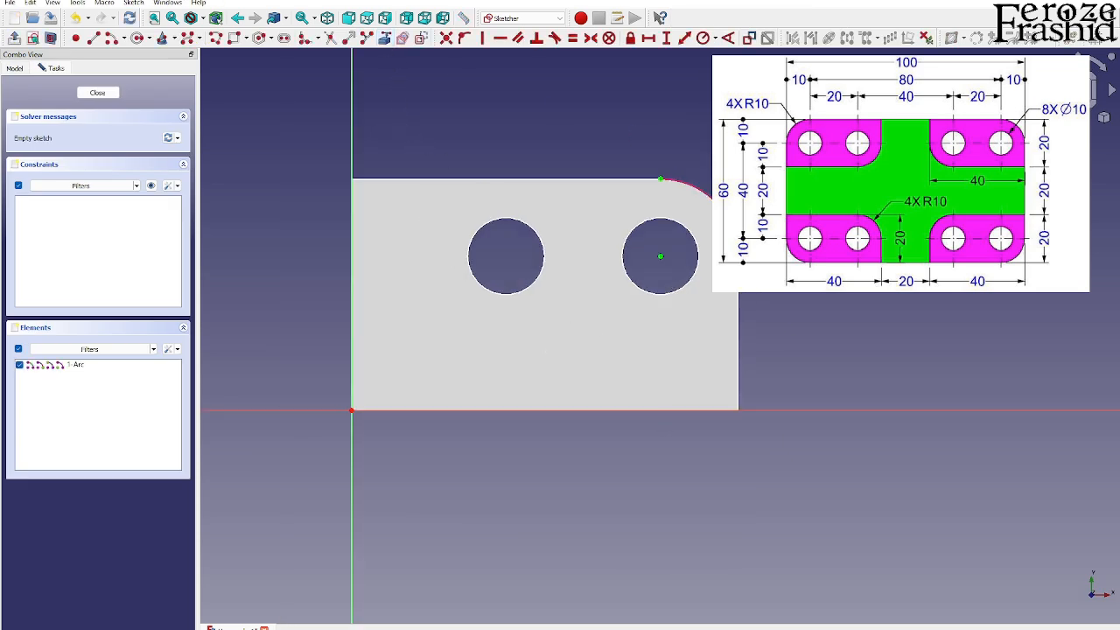
pyautogui.click(690, 232)
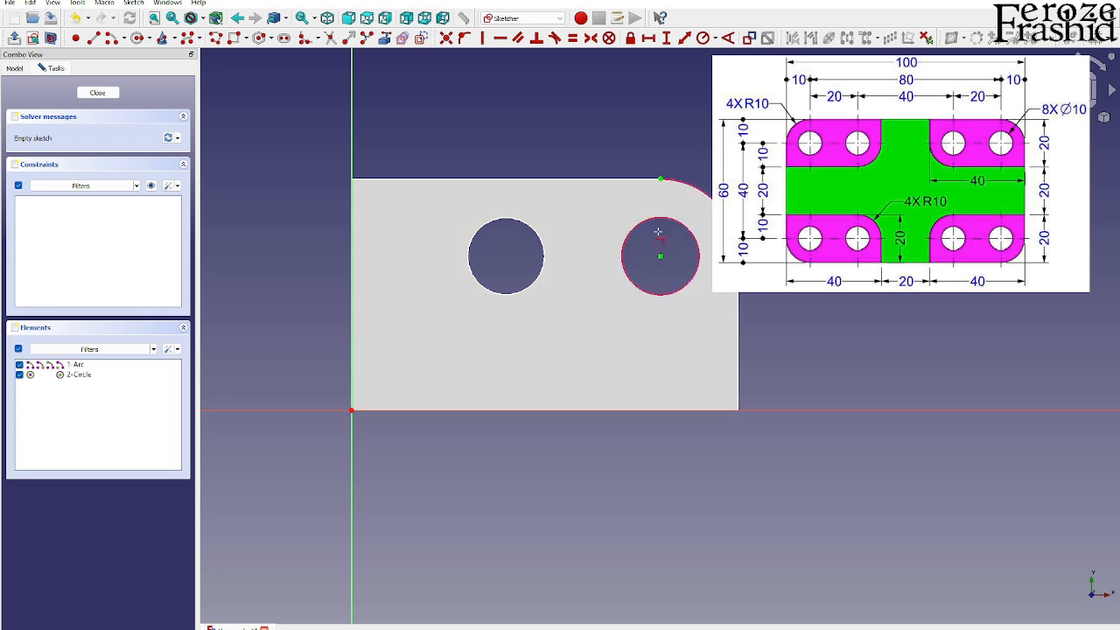
pyautogui.click(543, 251)
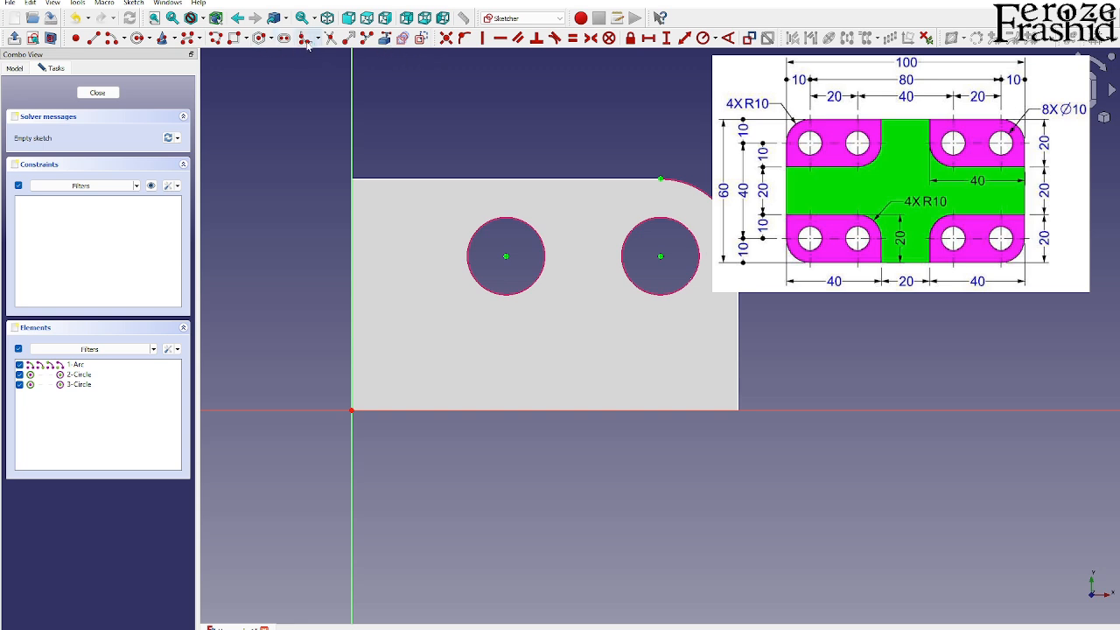
# Start a polyline with a horizontal line under the holes, a vertical line up the block's right edge and a tangent arc along the rounded corner
pyautogui.click(215, 37)
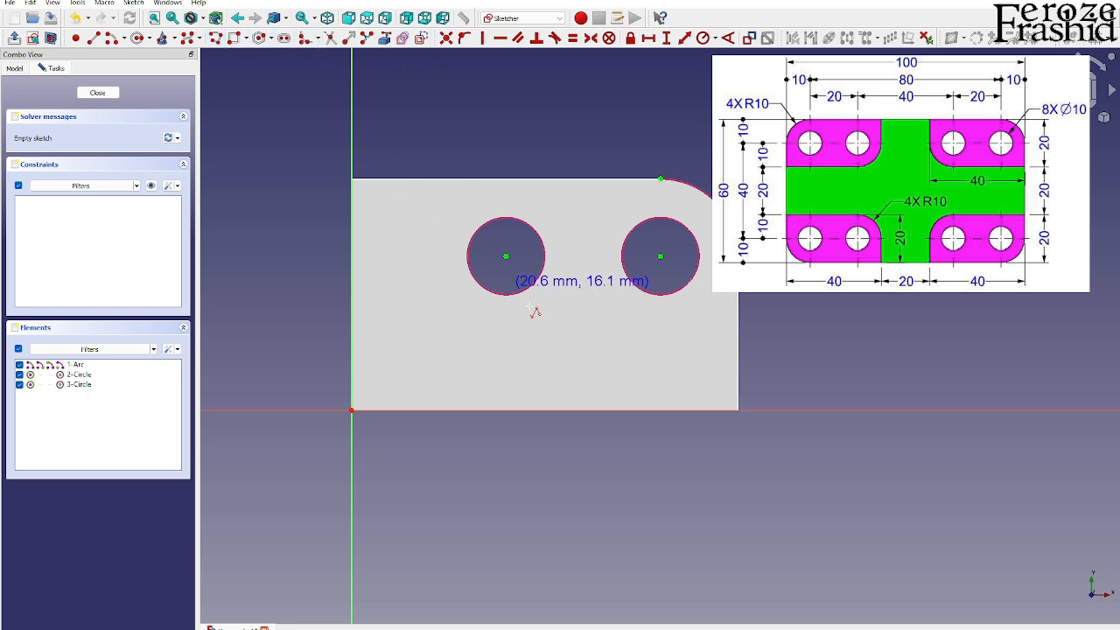
pyautogui.click(560, 342)
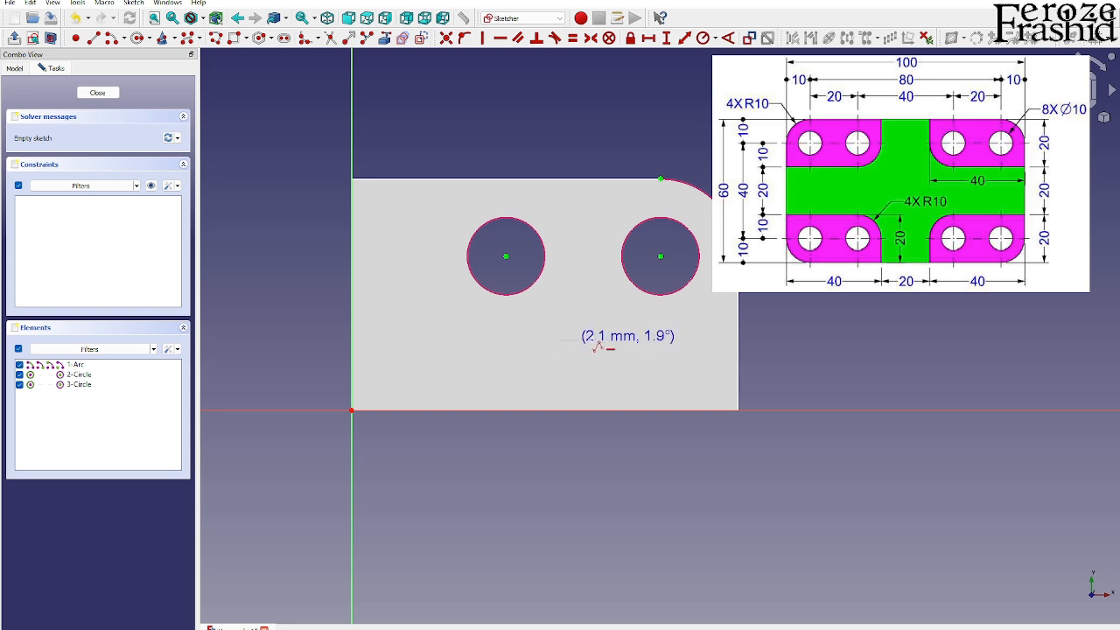
pyautogui.click(739, 339)
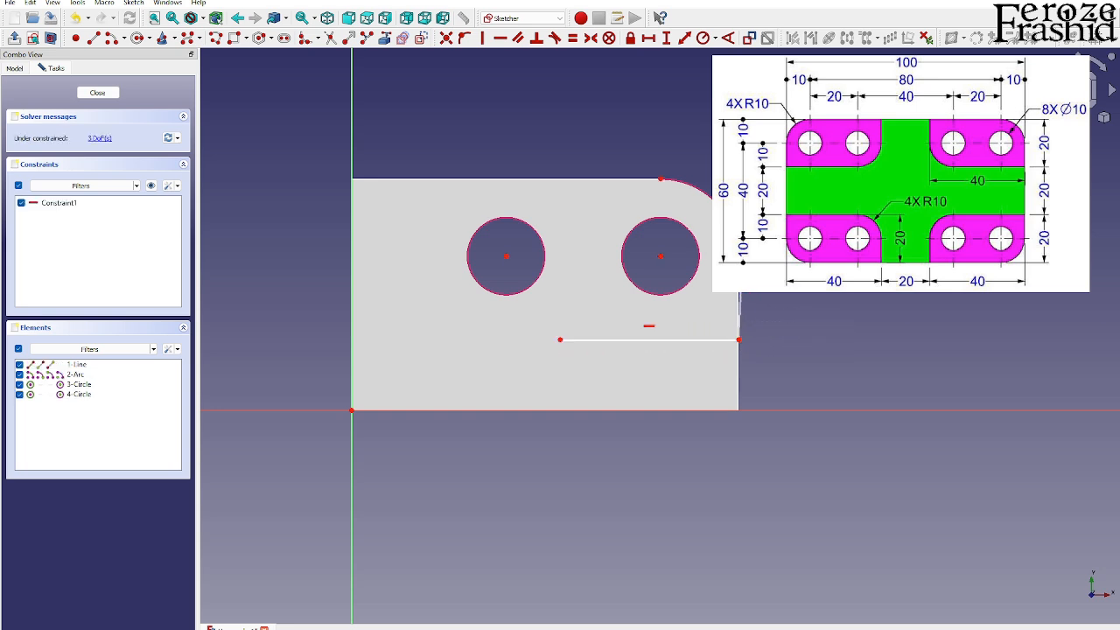
pyautogui.click(740, 258)
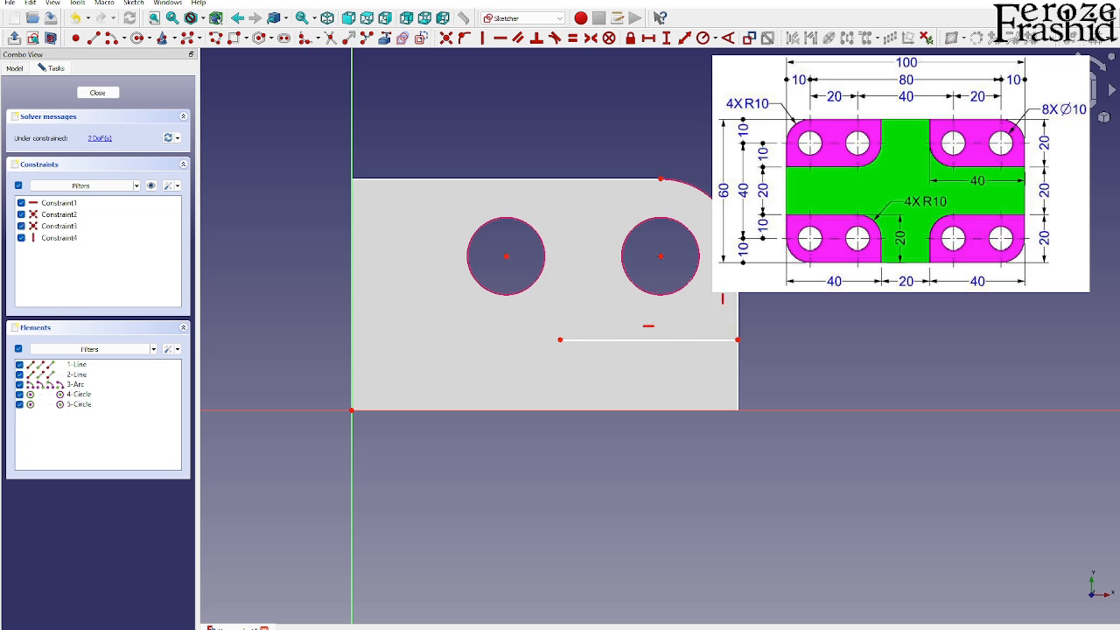
pyautogui.press('m')
pyautogui.press('m')
pyautogui.press('m')
pyautogui.click(660, 180)
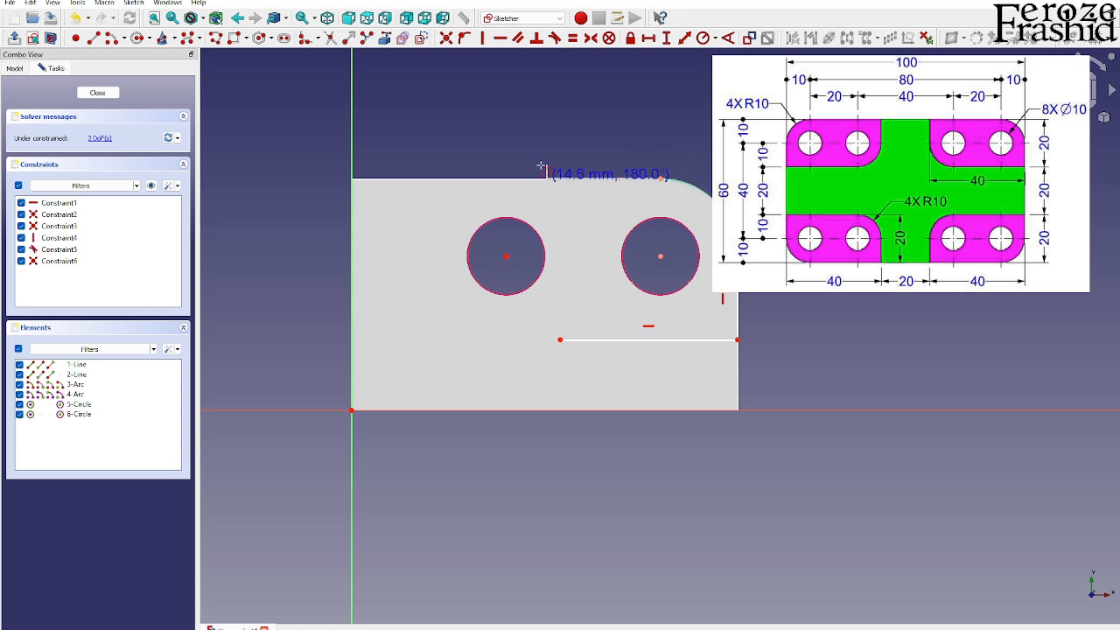
# Continue the polyline with a line along the block's upper edge, a vertical line about 9.8 mm down and an arc closing at the start point
pyautogui.click(438, 179)
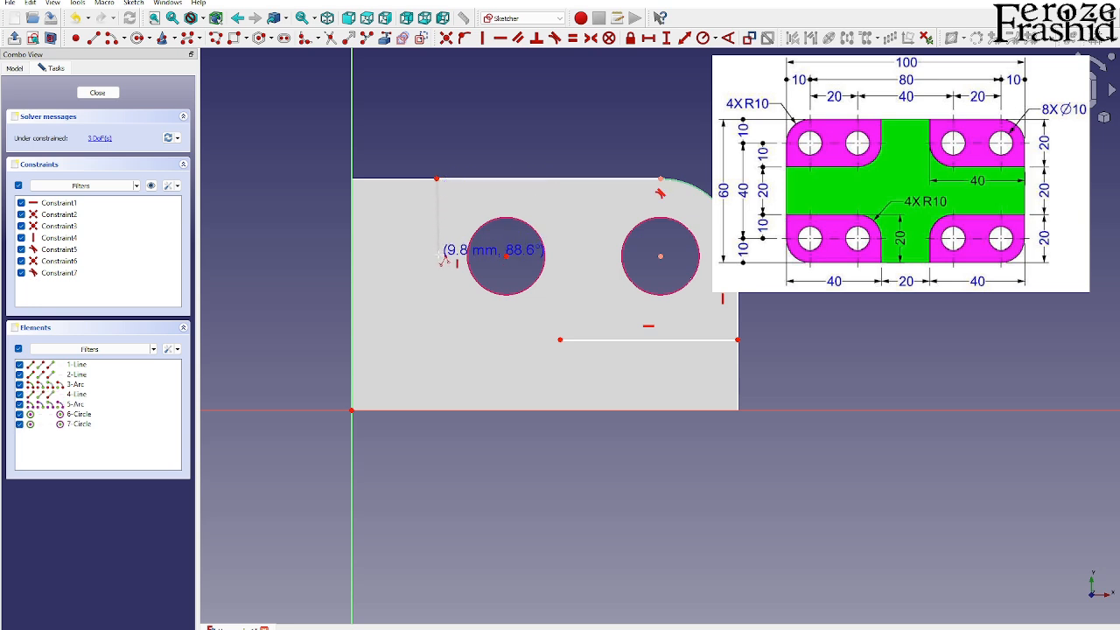
pyautogui.click(436, 254)
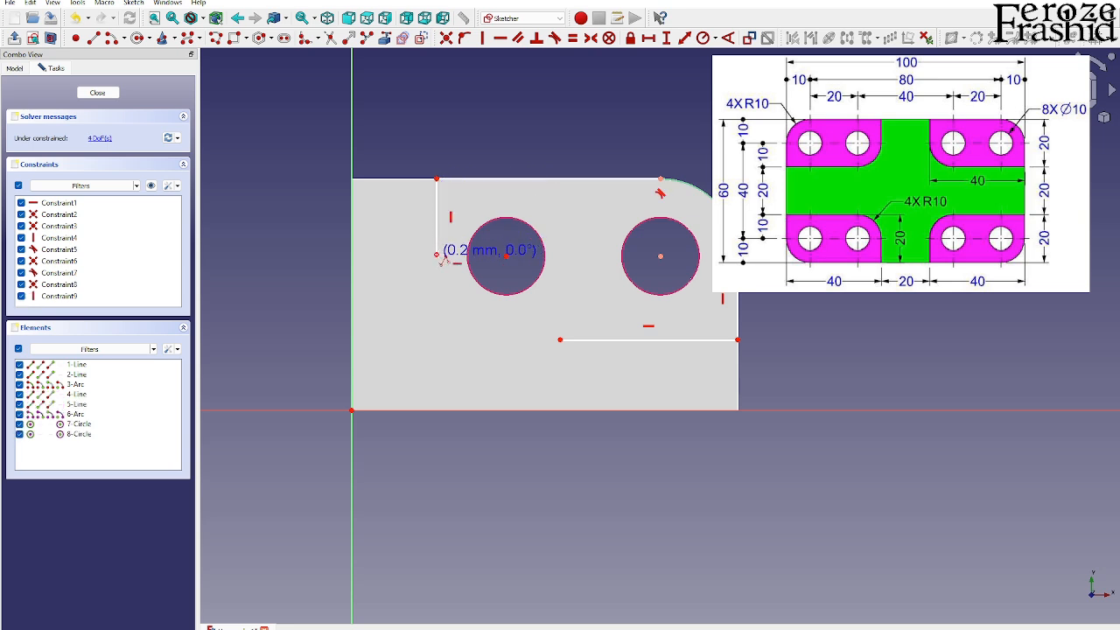
pyautogui.press('m')
pyautogui.click(560, 340)
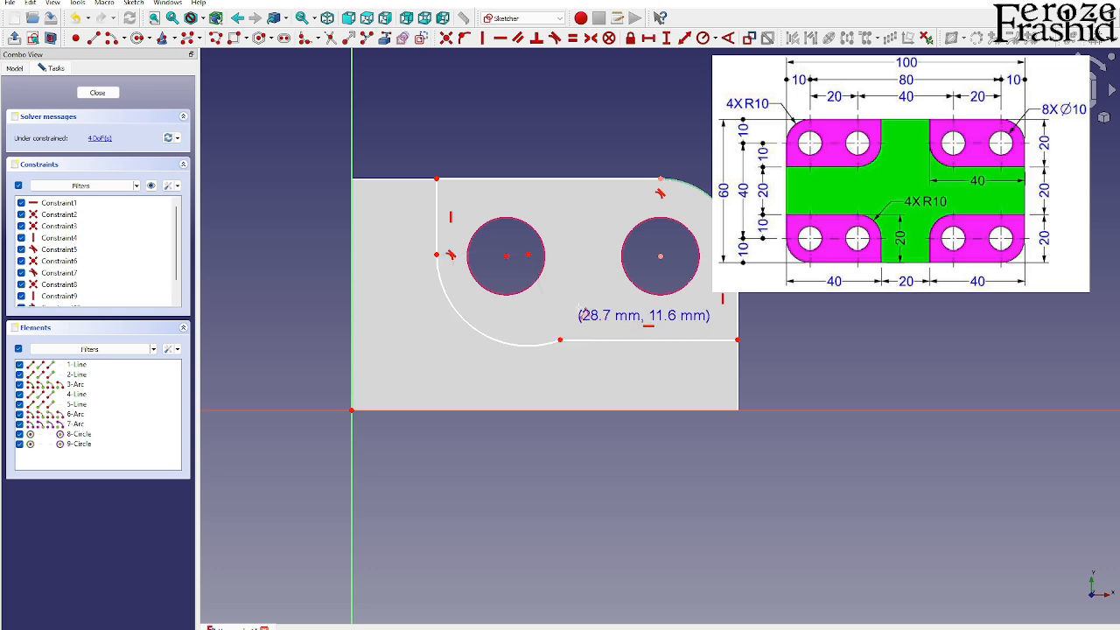
pyautogui.press('Escape')
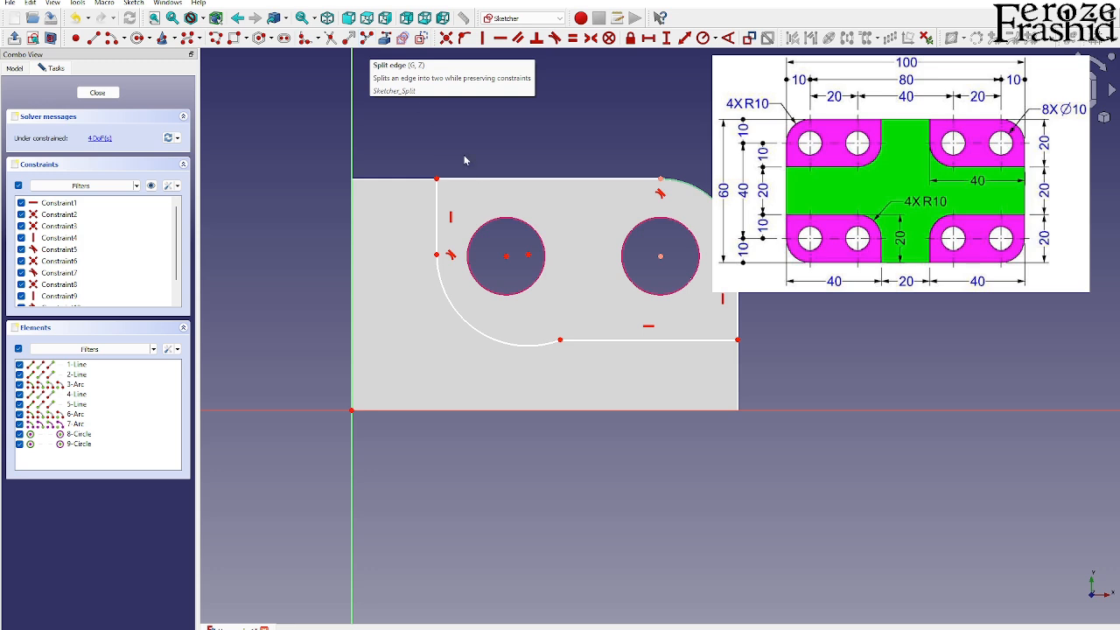
# Make the lower-left closing arc tangent to the horizontal line under the holes
pyautogui.moveTo(552, 341); pyautogui.dragTo(486, 411, button='middle')
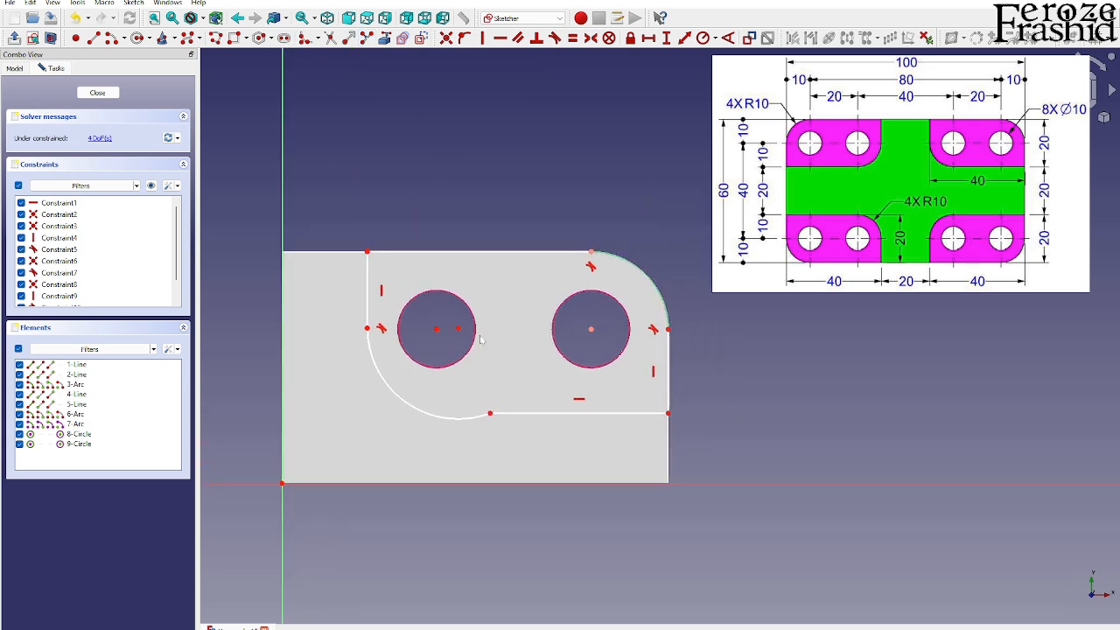
pyautogui.click(554, 38)
pyautogui.click(475, 417)
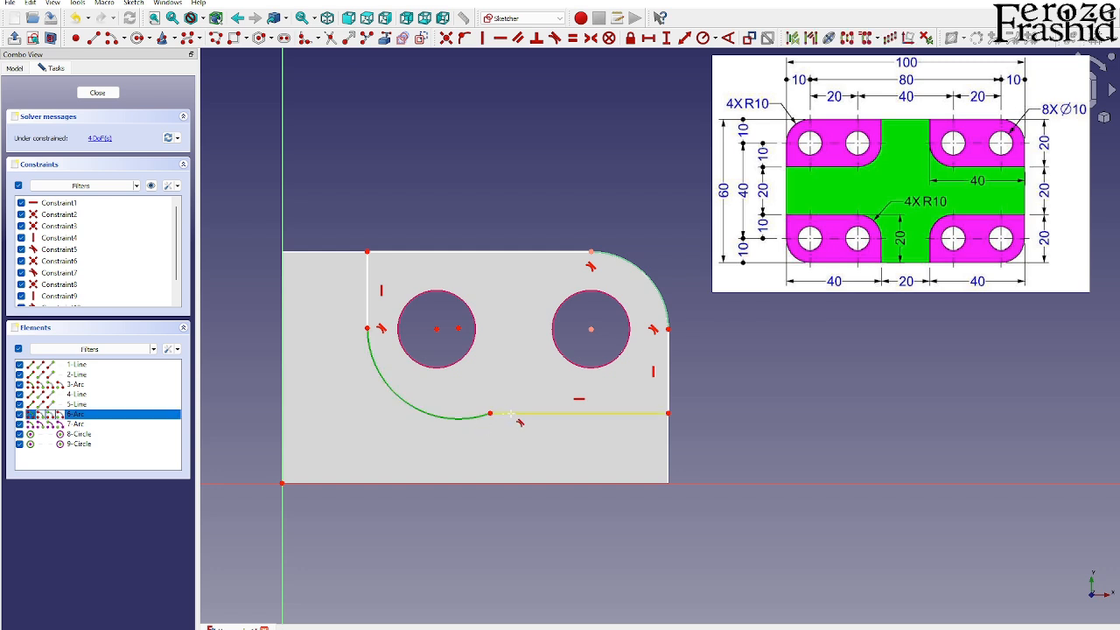
pyautogui.click(510, 413)
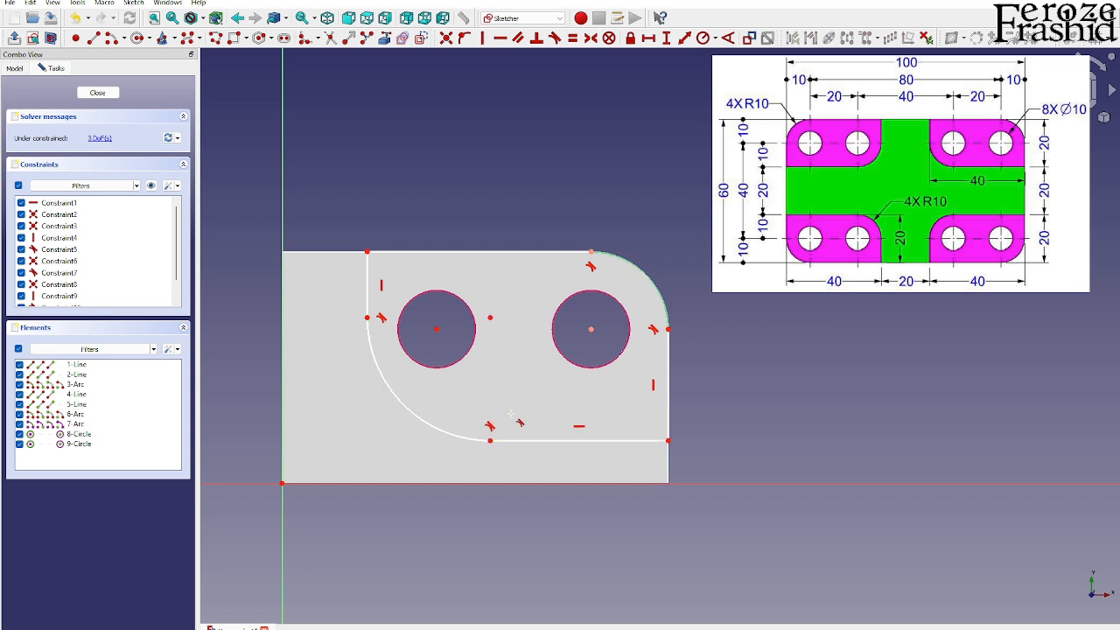
# Make the lower-left arc equal in radius to the upper-right corner arc
pyautogui.click(643, 275)
pyautogui.click(398, 399)
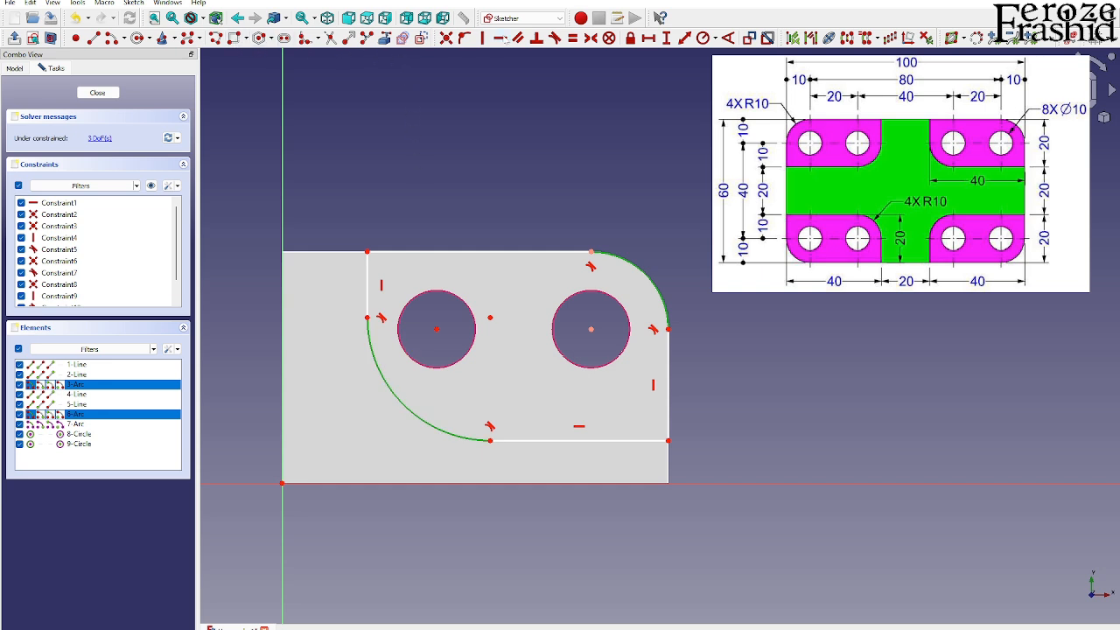
pyautogui.click(572, 39)
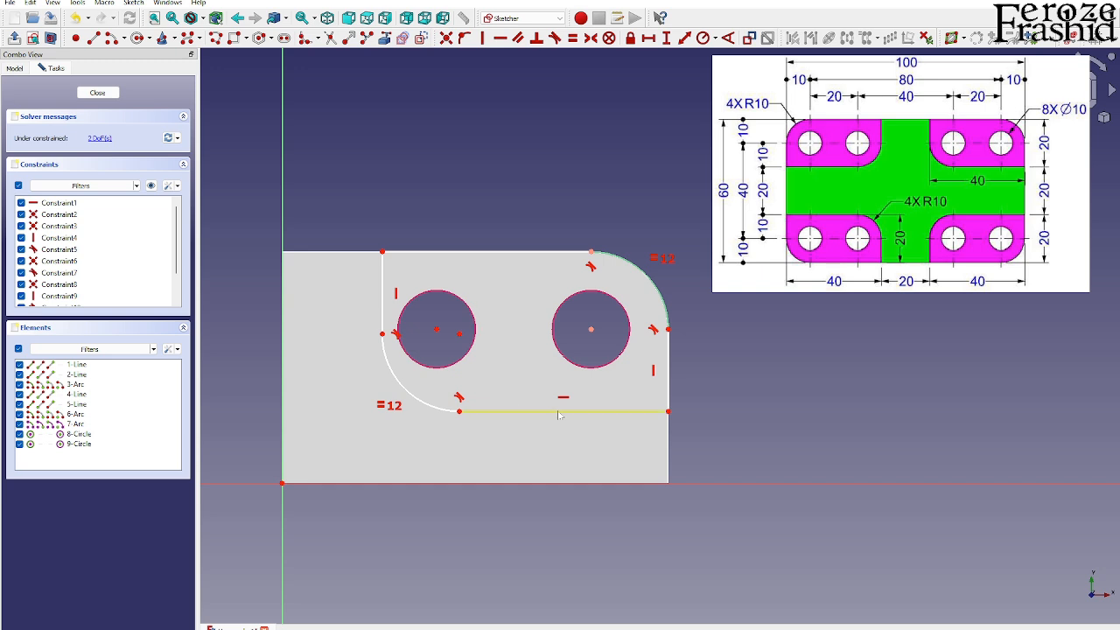
# Make the lower-left arc's centre coincident with the left hole's centre
pyautogui.moveTo(552, 413); pyautogui.dragTo(550, 406)
pyautogui.moveTo(549, 416); pyautogui.dragTo(546, 403)
pyautogui.moveTo(420, 311); pyautogui.dragTo(461, 342)
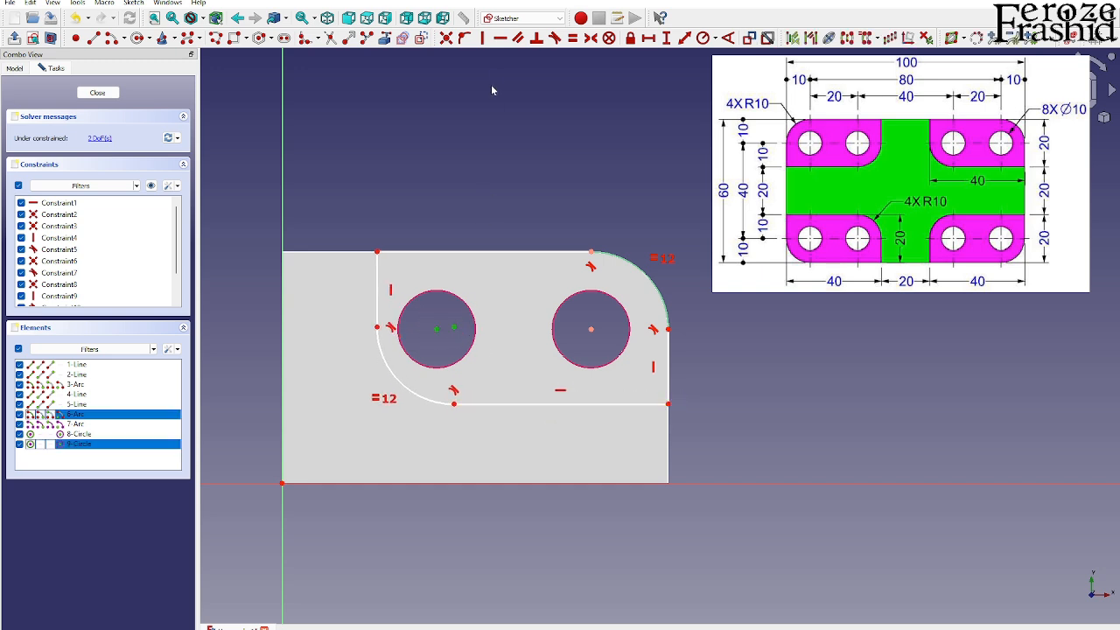
pyautogui.click(446, 38)
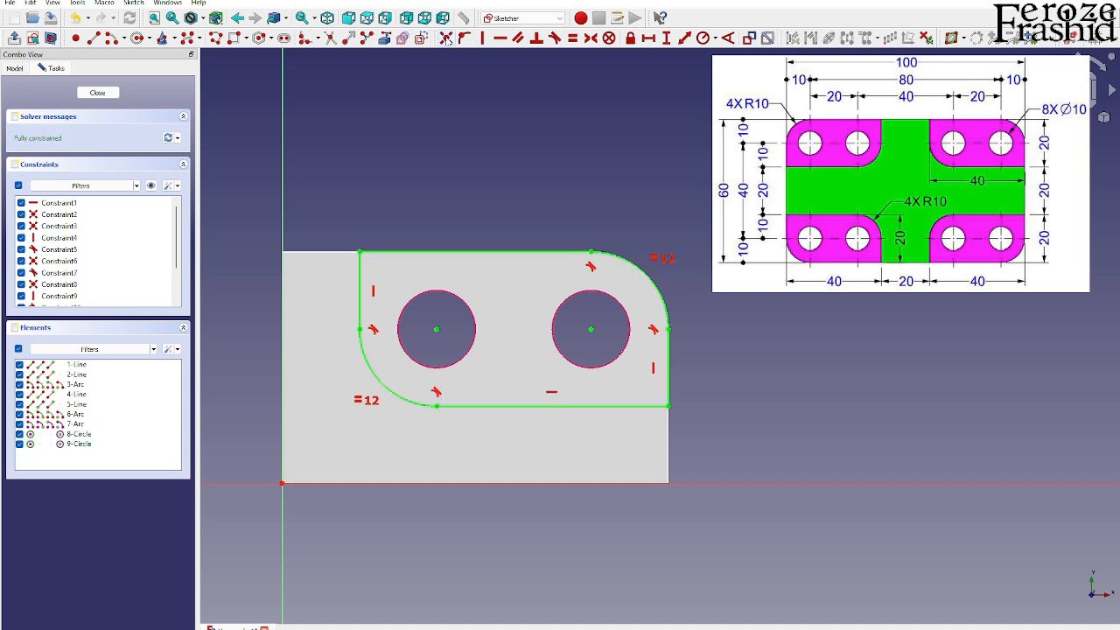
# Draw a small circle centred on each of the two referenced holes
pyautogui.click(138, 38)
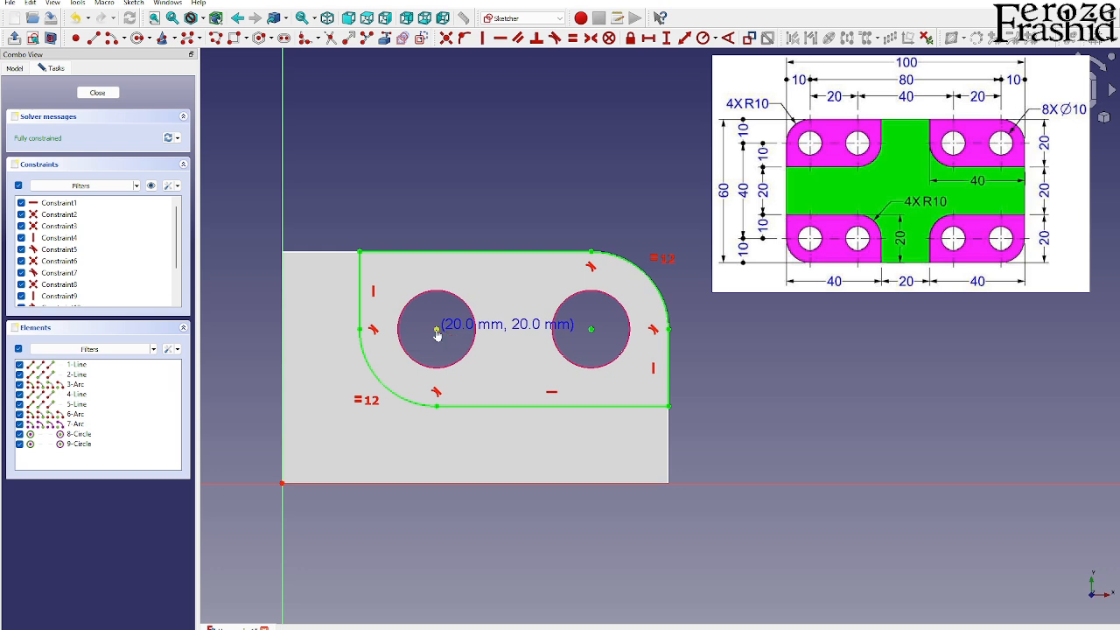
pyautogui.click(437, 329)
pyautogui.click(440, 315)
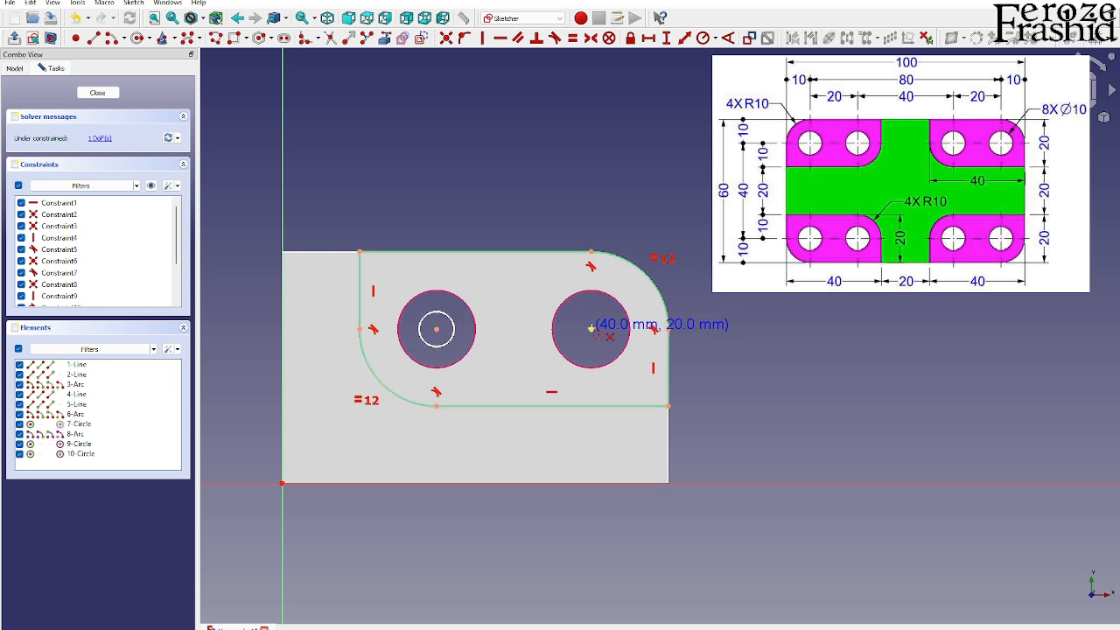
pyautogui.click(590, 329)
pyautogui.click(592, 315)
pyautogui.press('Escape')
# Make each small circle equal in radius to the referenced hole around it, and finish the corner pad sketch
pyautogui.click(595, 316)
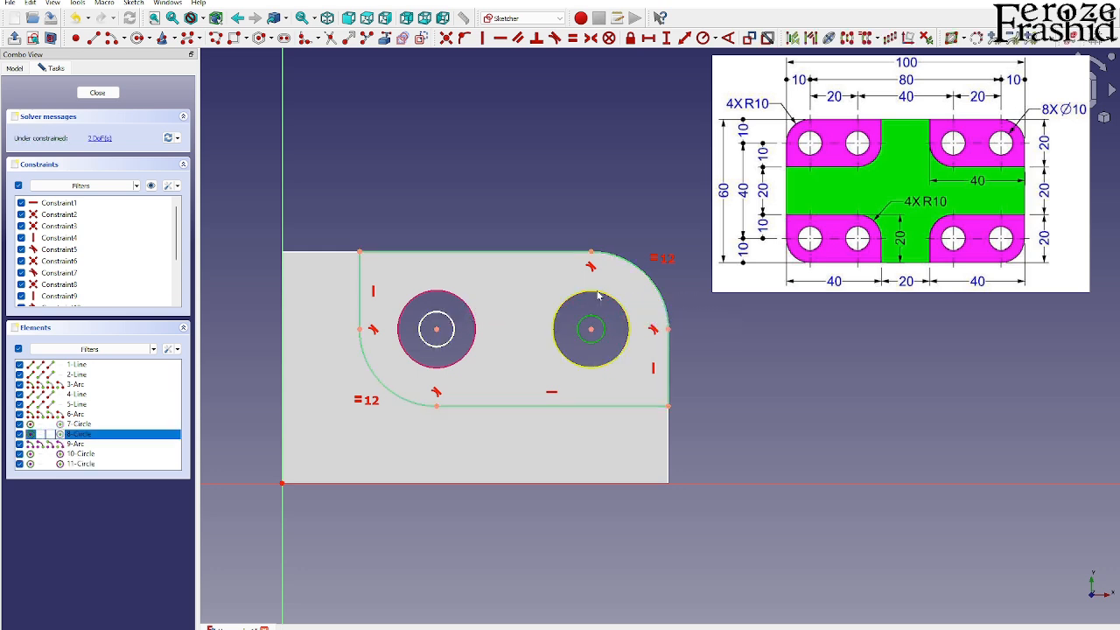
pyautogui.click(600, 292)
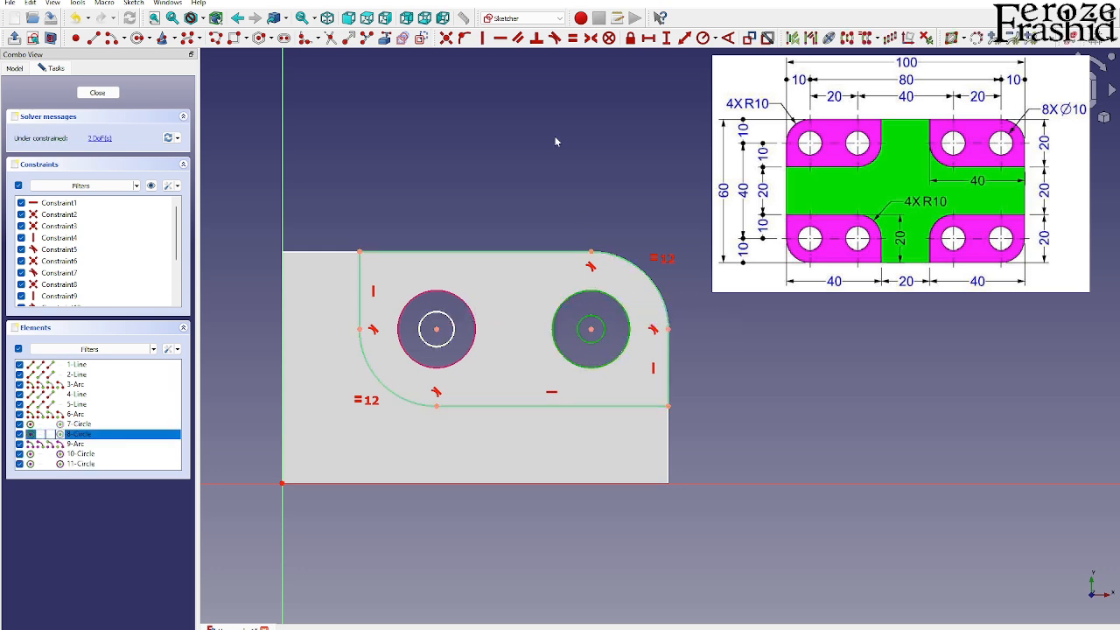
pyautogui.click(573, 38)
pyautogui.click(447, 319)
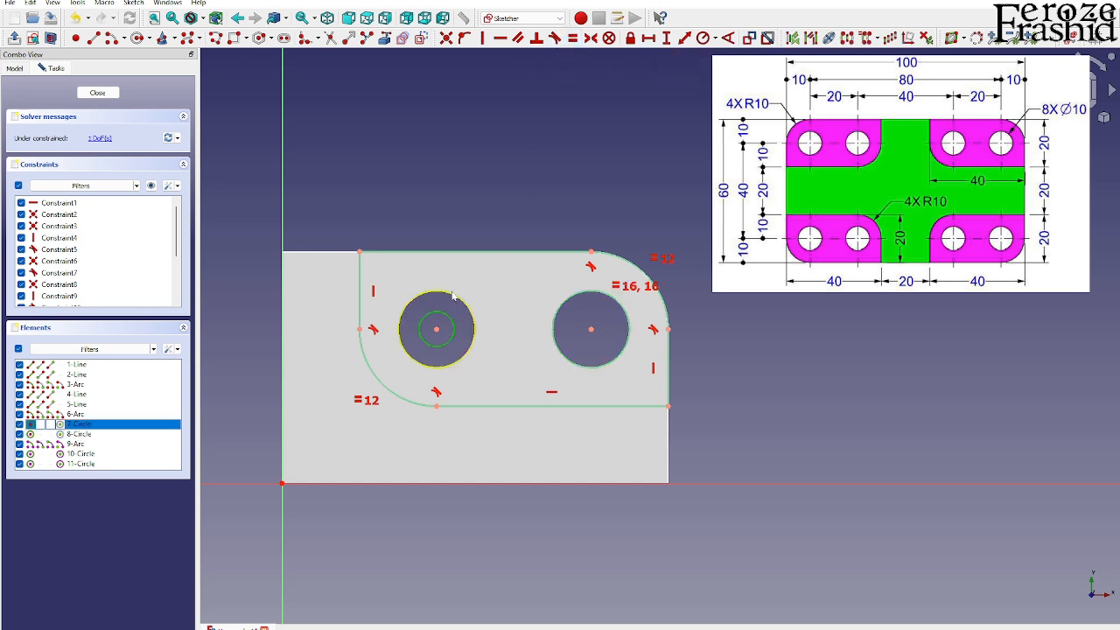
pyautogui.click(452, 298)
pyautogui.click(573, 38)
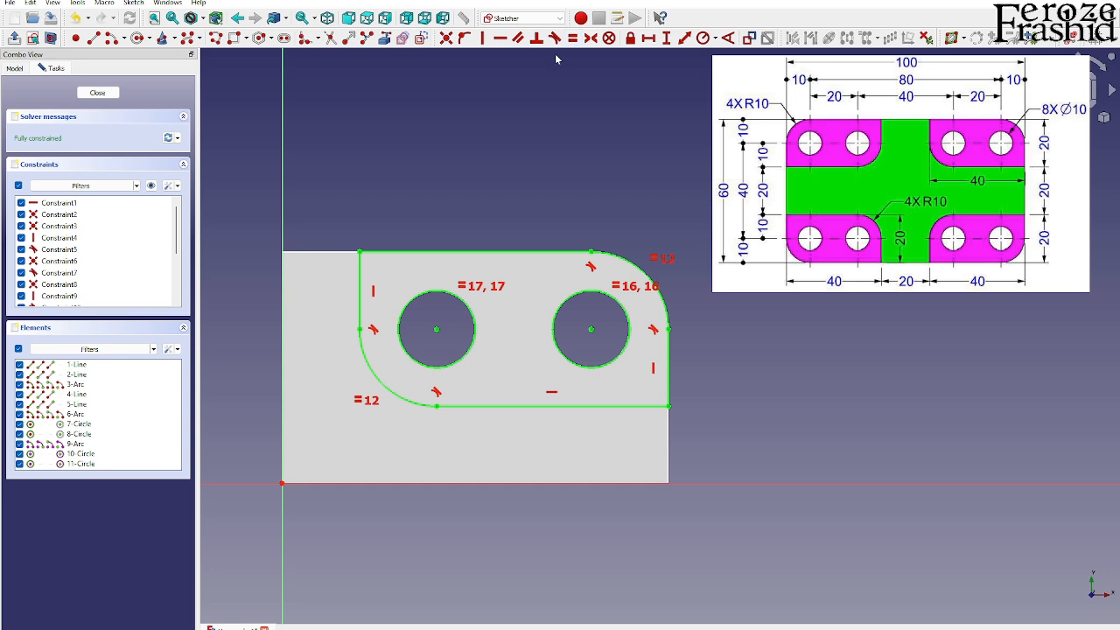
pyautogui.click(98, 92)
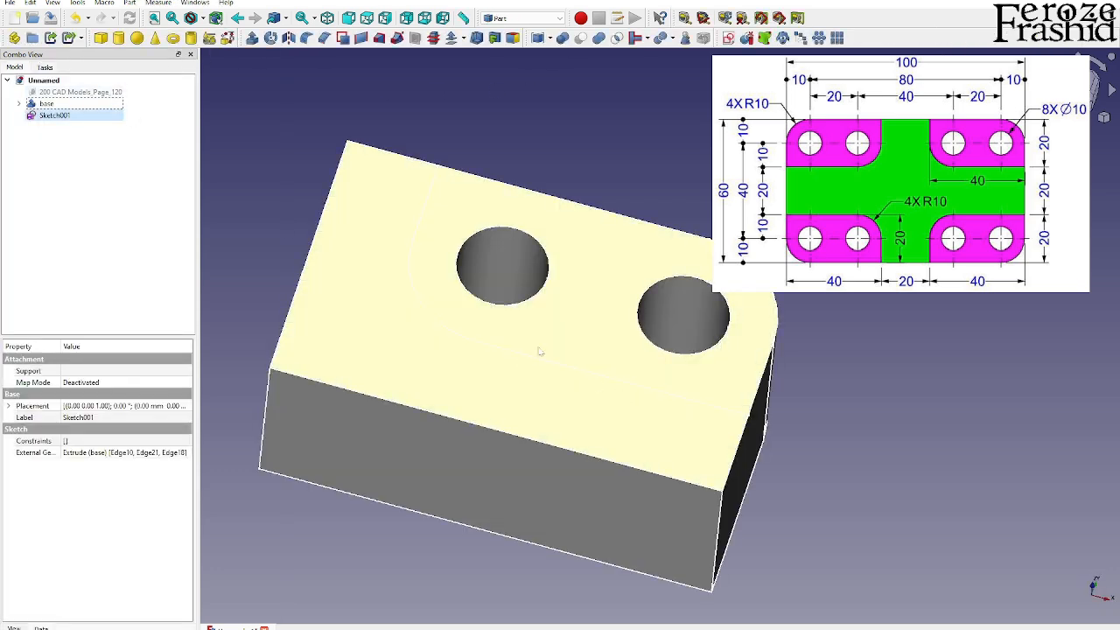
# Rename the corner pad sketch as Extrusion and extrude it 10 mm upward from the base's top face
pyautogui.click(49, 119)
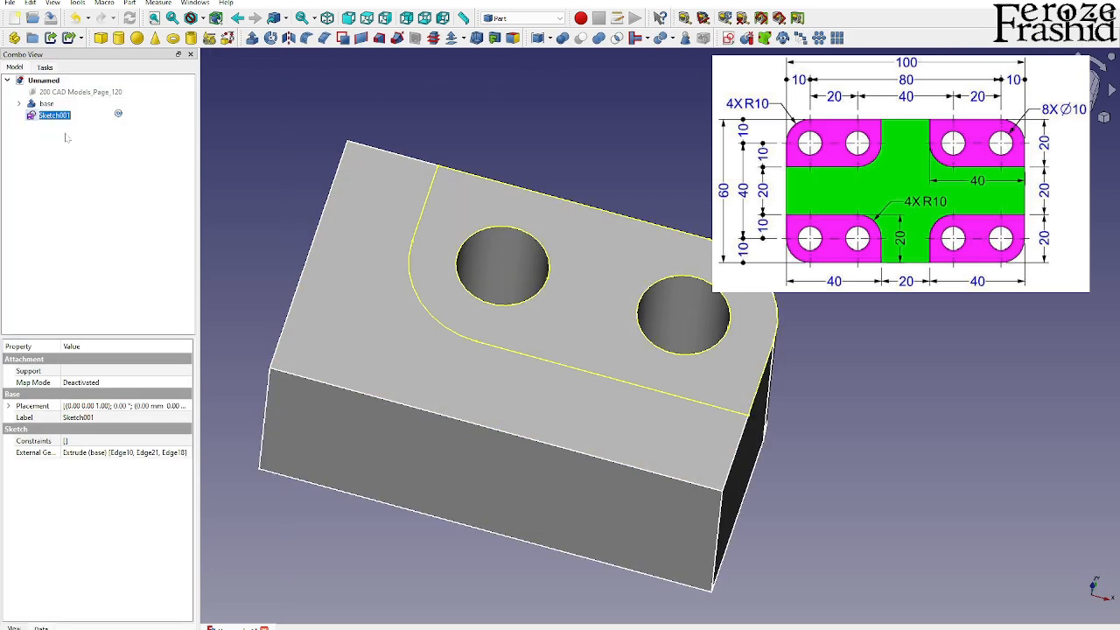
pyautogui.write('Extrusion')
pyautogui.press('Return')
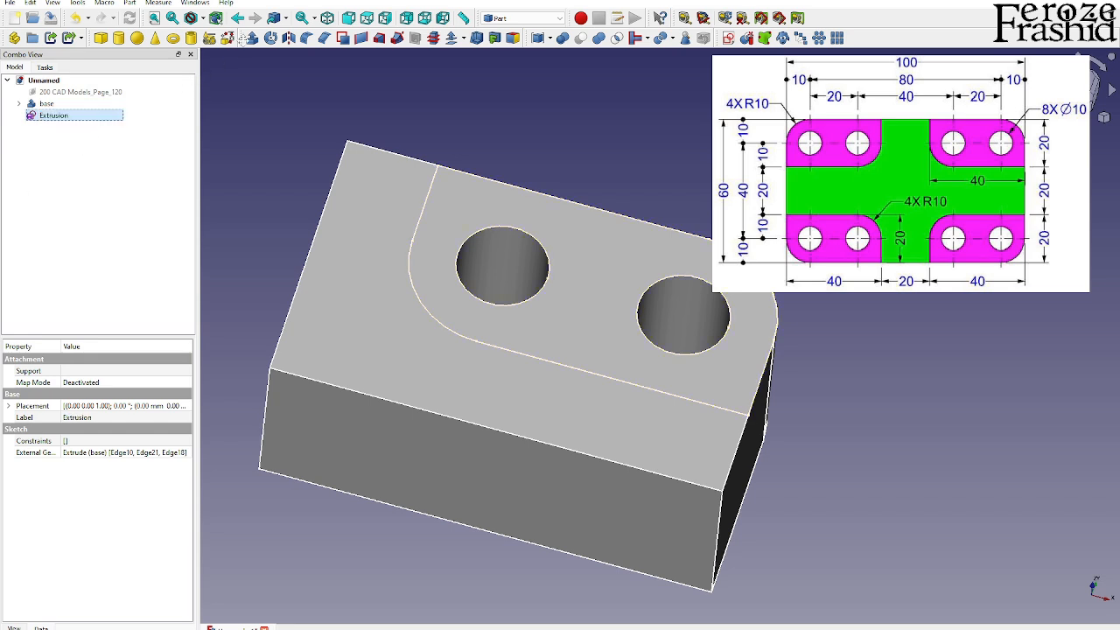
pyautogui.click(251, 37)
pyautogui.press('Return')
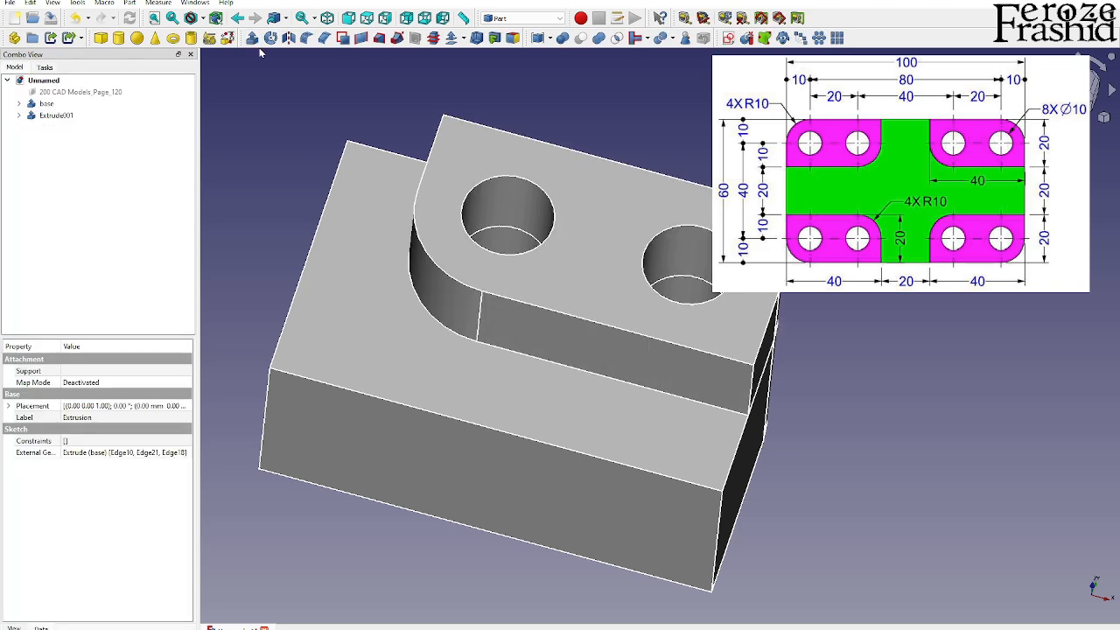
# Fuse the base with the extruded corner pad and rename the fused solid as 1/4Object
pyautogui.moveTo(575, 197); pyautogui.dragTo(583, 146, button='middle')
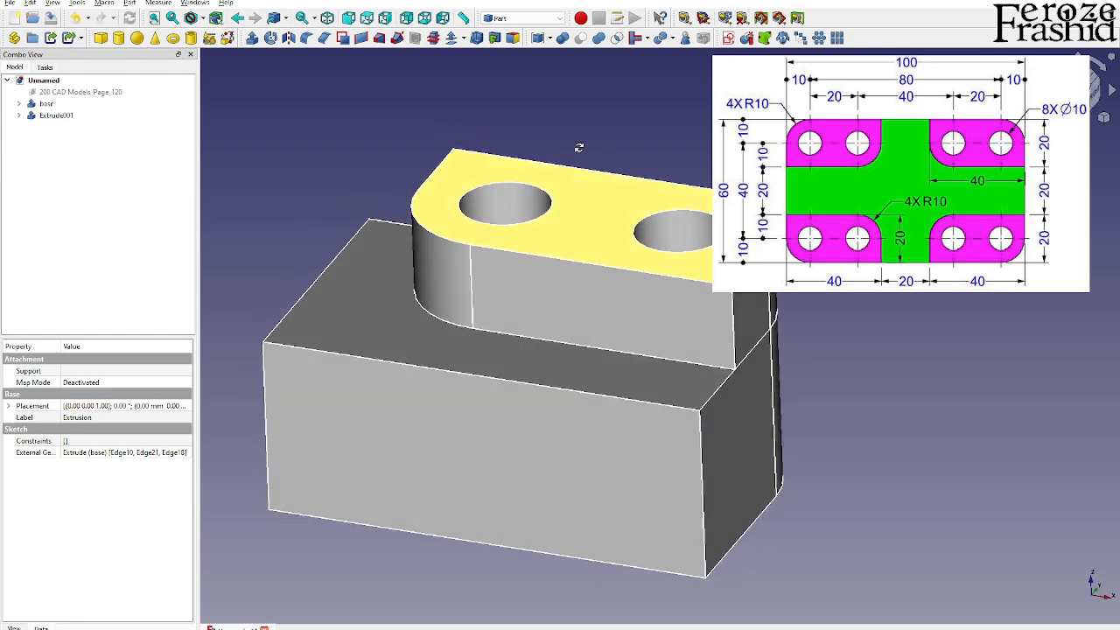
pyautogui.click(58, 115)
pyautogui.keyDown('ctrl'); pyautogui.click(46, 103); pyautogui.keyUp('ctrl')
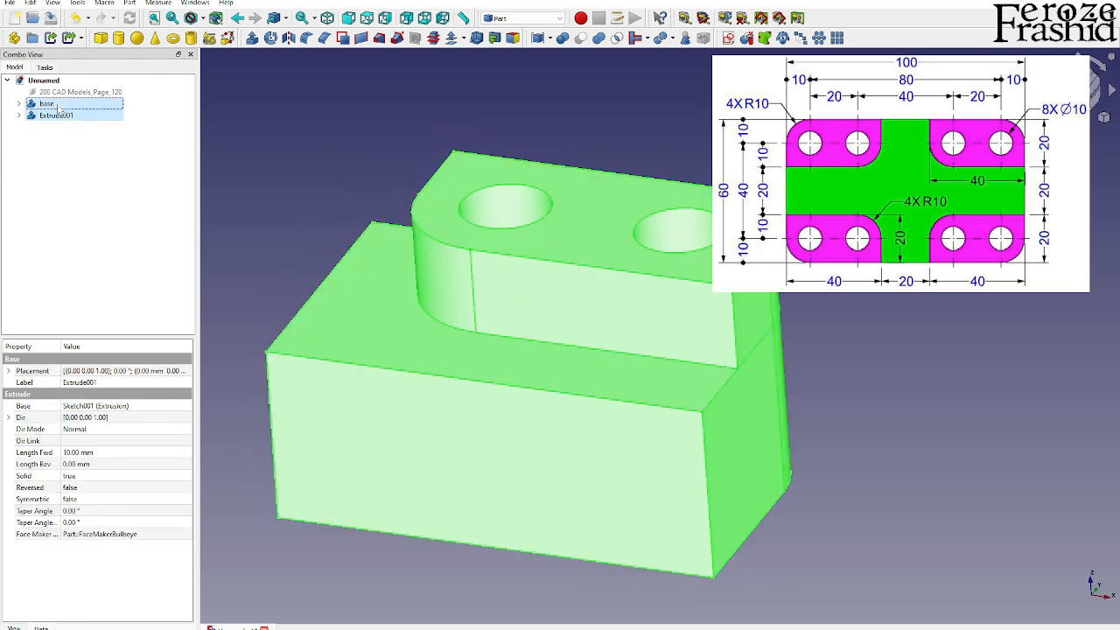
pyautogui.click(598, 39)
pyautogui.click(54, 105)
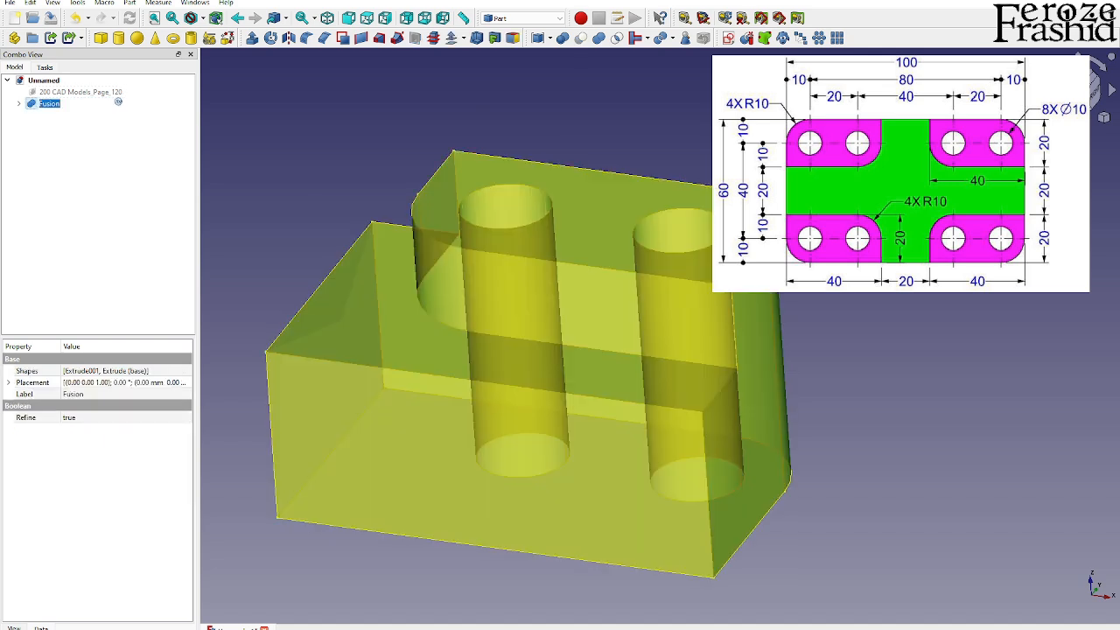
pyautogui.write('1/4Object')
pyautogui.press('Return')
pyautogui.click(376, 172)
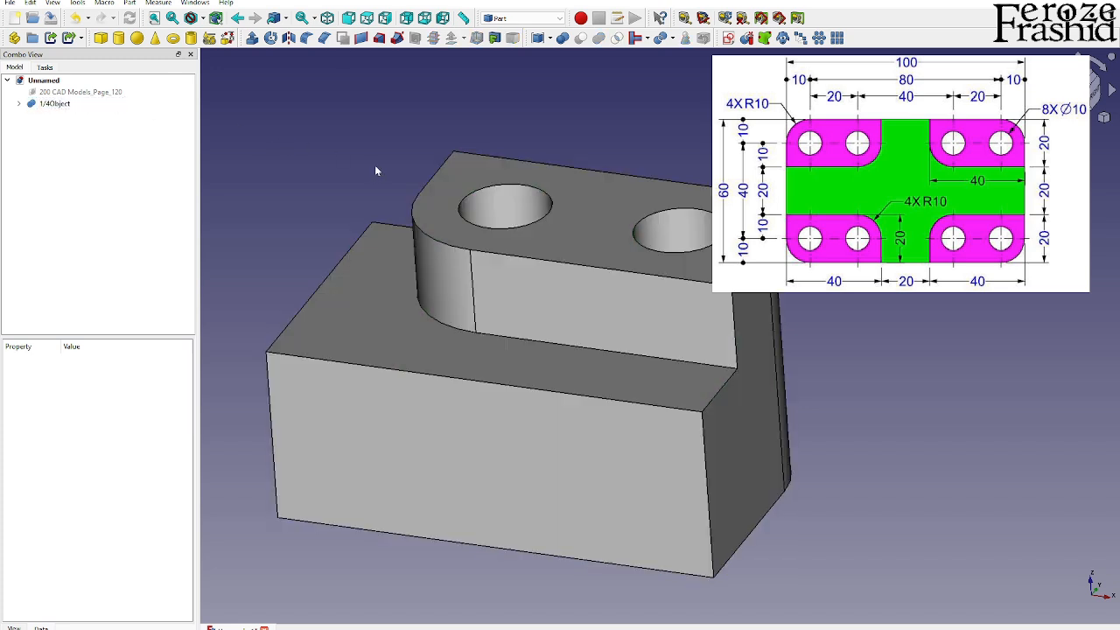
# Mirror 1/4Object across the XZ plane with the base point at the origin
pyautogui.scroll(-3, 592, 348)
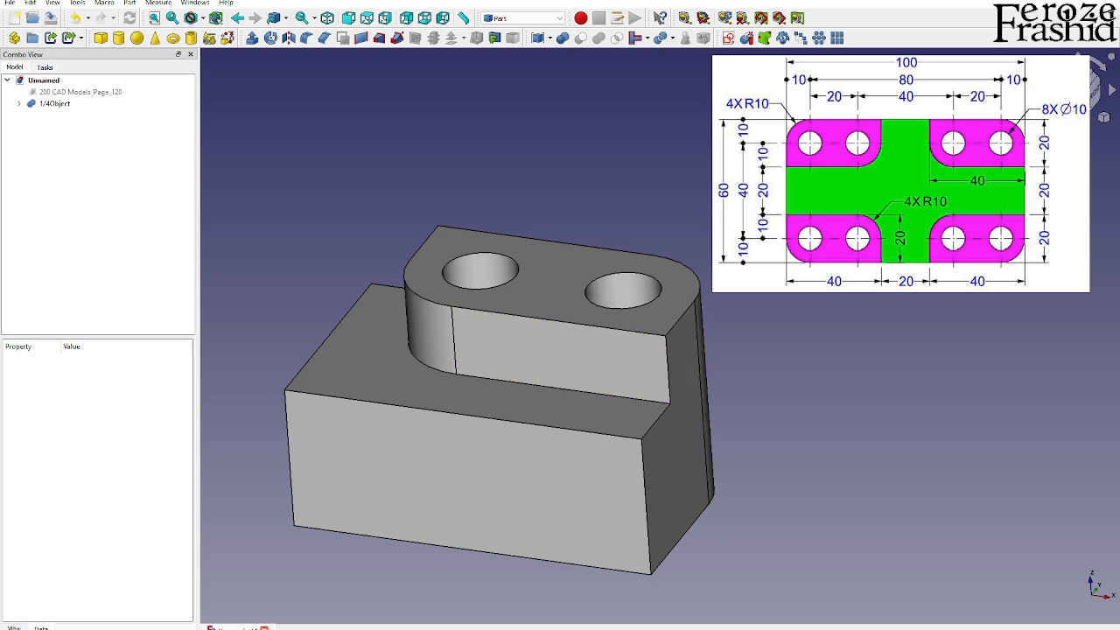
pyautogui.scroll(-2, 783, 261)
pyautogui.scroll(2, 570, 392)
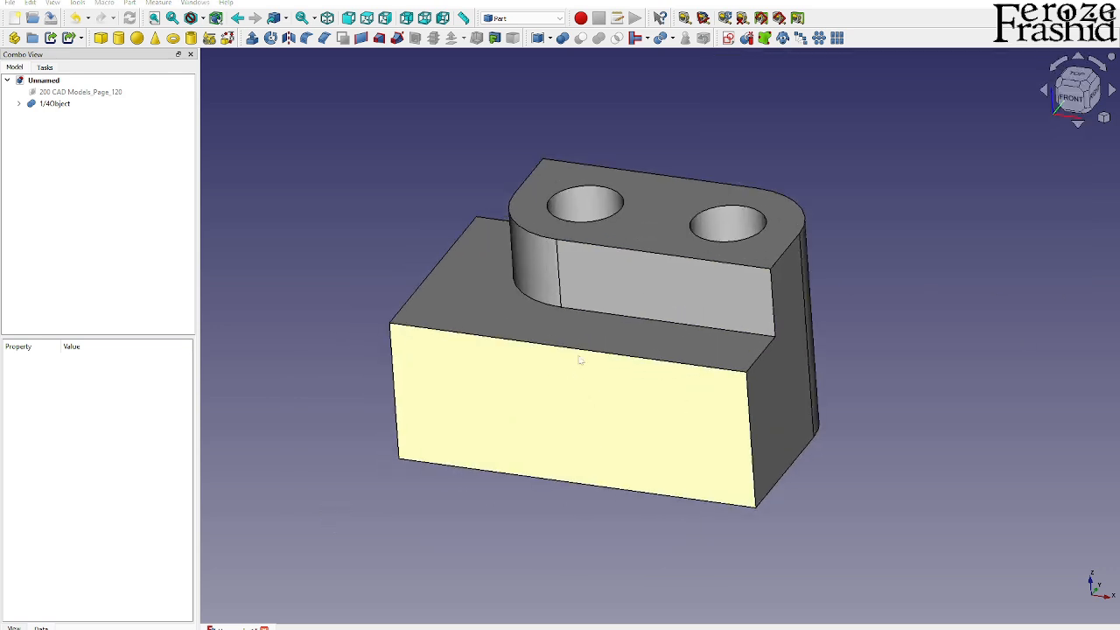
pyautogui.scroll(1, 580, 357)
pyautogui.moveTo(612, 344)
pyautogui.mouseDown(button='middle')
pyautogui.moveTo(616, 373)
pyautogui.moveTo(622, 355)
pyautogui.mouseUp(button='middle')
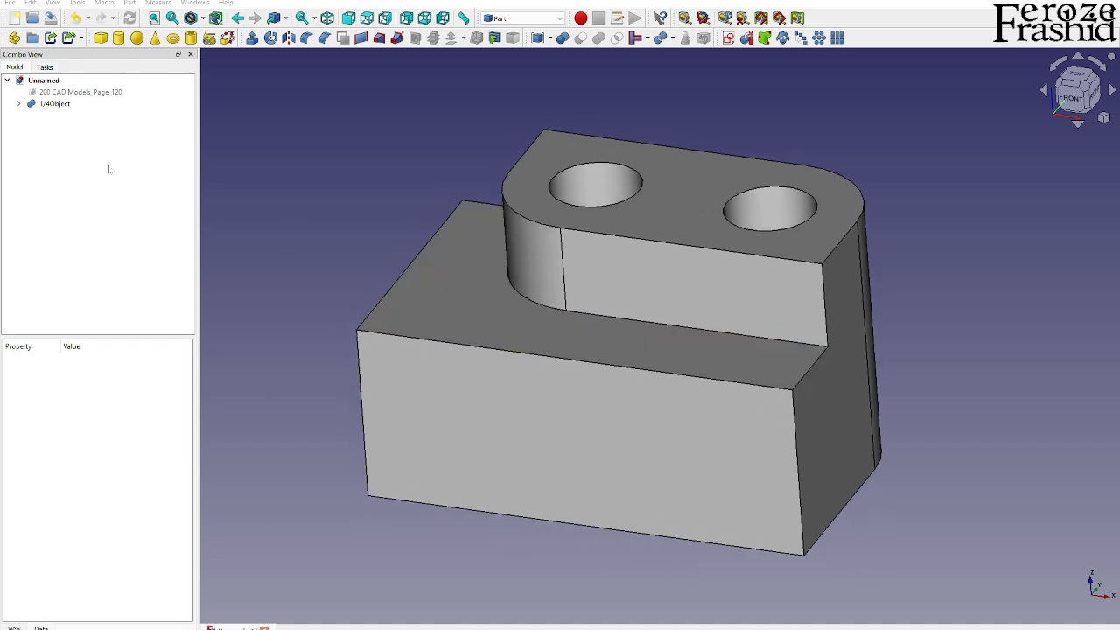
pyautogui.click(54, 104)
pyautogui.click(289, 38)
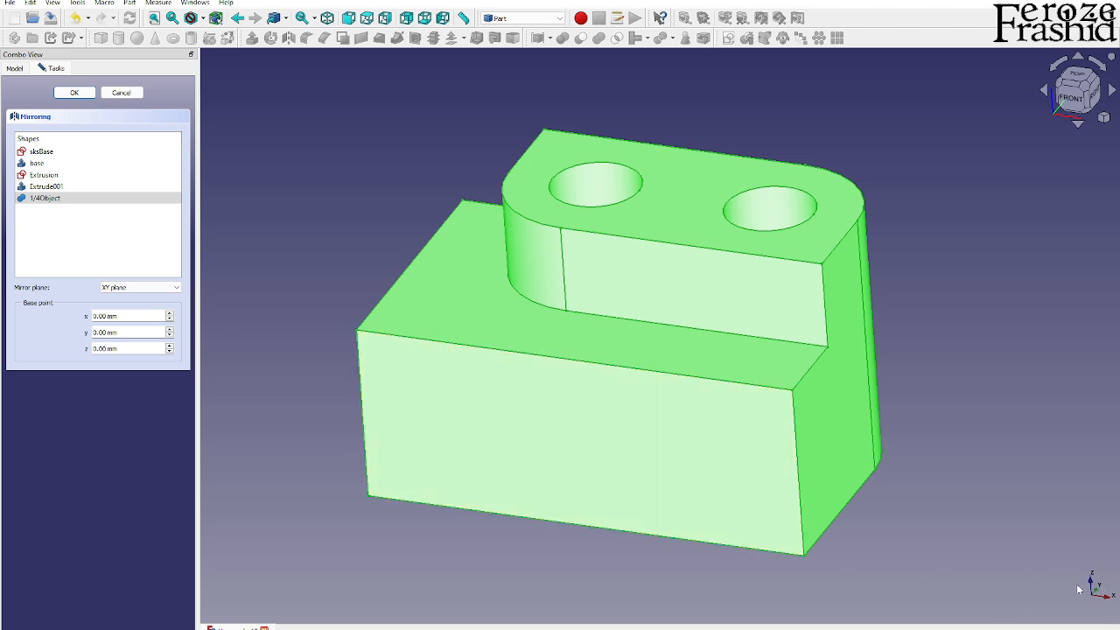
pyautogui.click(138, 287)
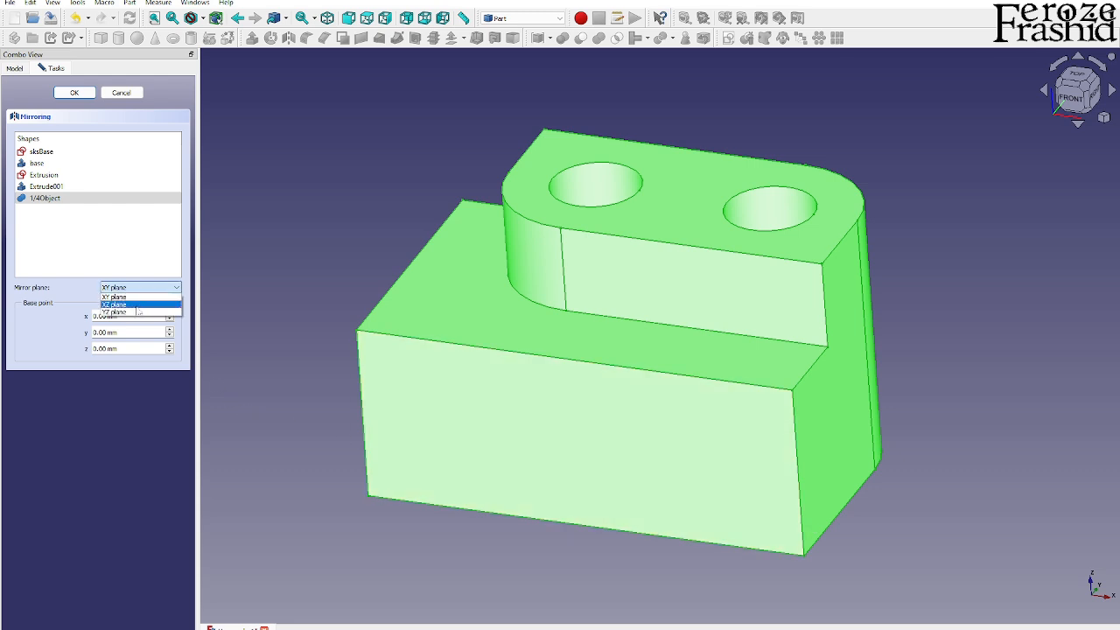
pyautogui.click(137, 306)
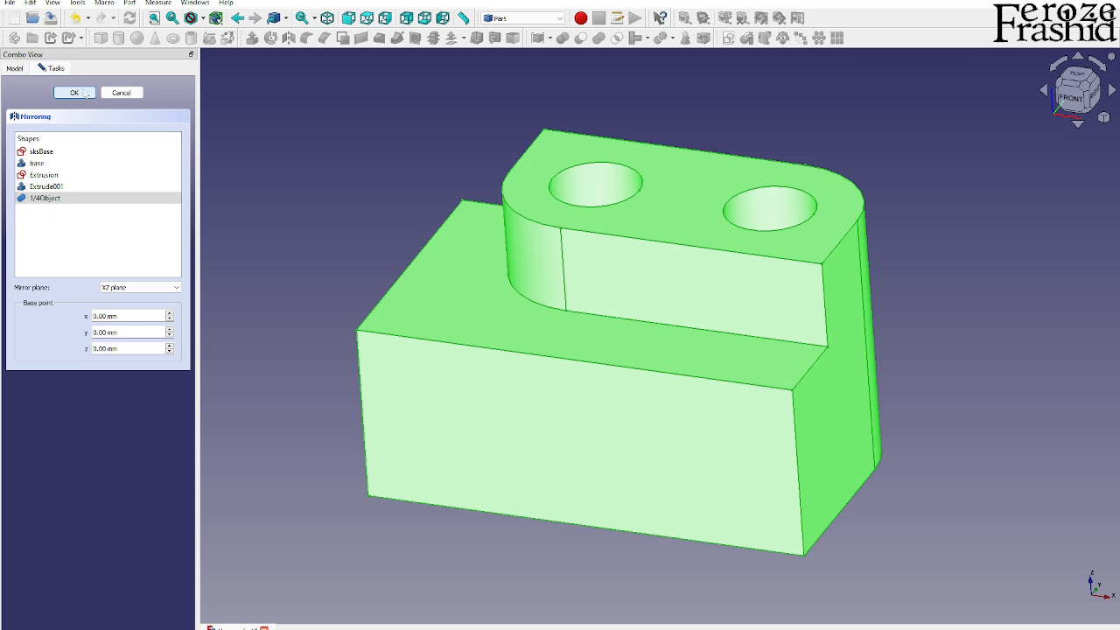
pyautogui.click(74, 92)
pyautogui.click(669, 351)
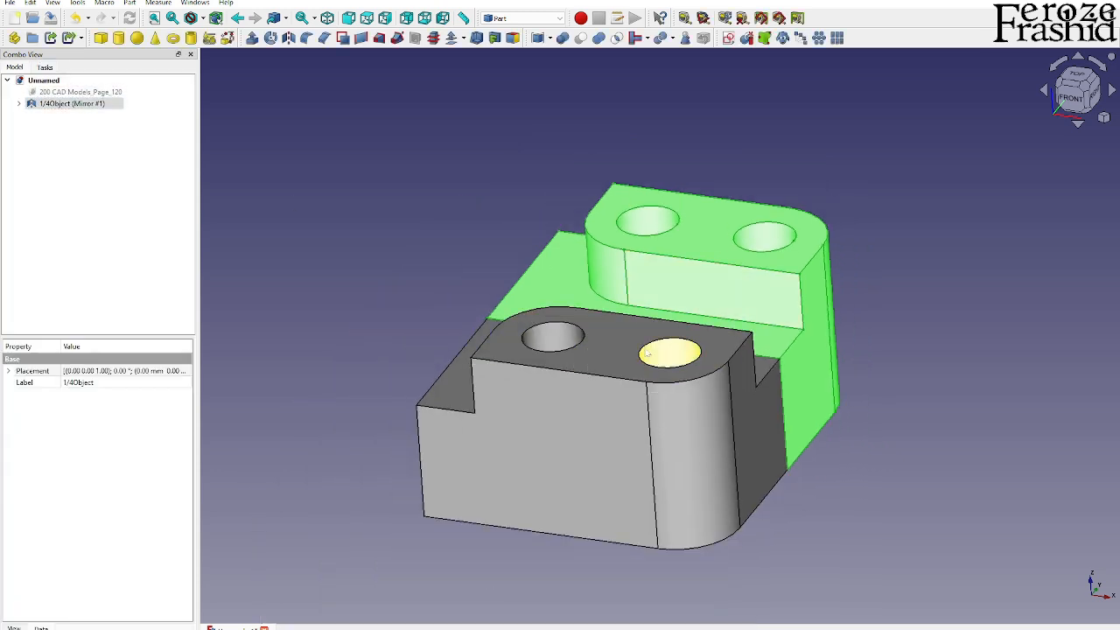
# Fuse 1/4Object with its mirrored copy and rename the fused solid as 1/2
pyautogui.click(20, 103)
pyautogui.keyDown('ctrl'); pyautogui.click(60, 116); pyautogui.keyUp('ctrl')
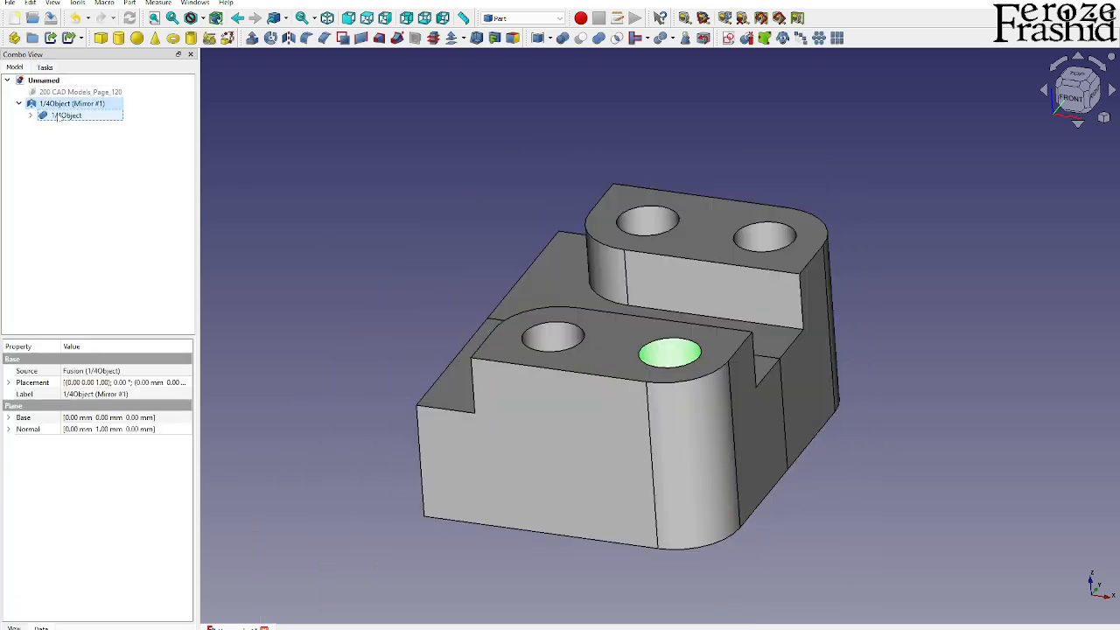
pyautogui.keyDown('ctrl'); pyautogui.click(60, 105); pyautogui.keyUp('ctrl')
pyautogui.keyDown('ctrl'); pyautogui.click(59, 116); pyautogui.keyUp('ctrl')
pyautogui.keyDown('ctrl'); pyautogui.click(70, 104); pyautogui.keyUp('ctrl')
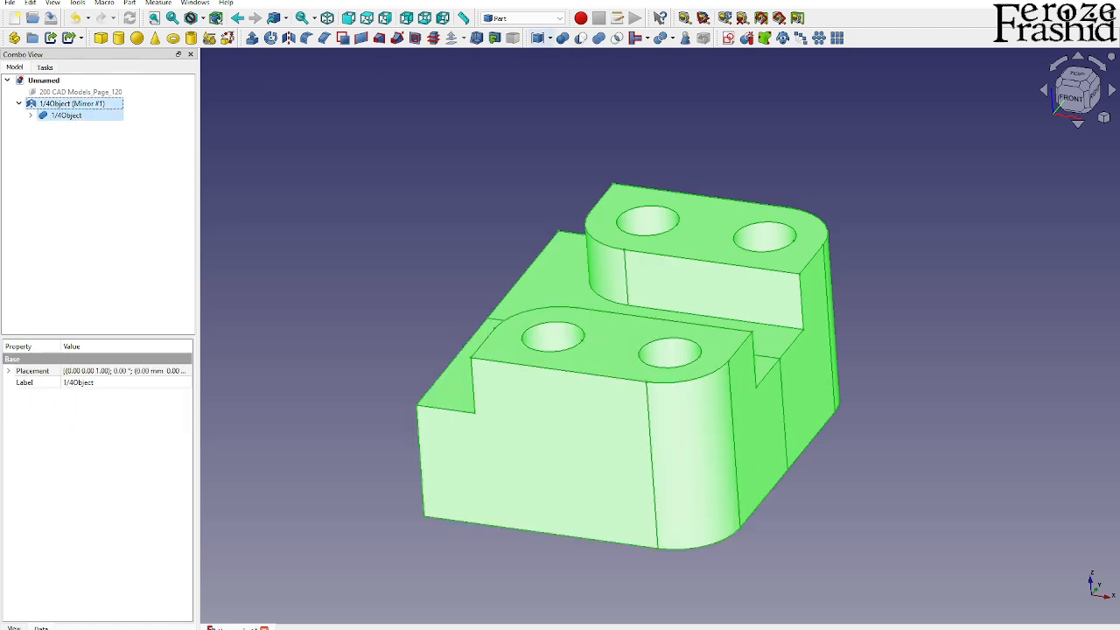
pyautogui.click(599, 38)
pyautogui.click(54, 103)
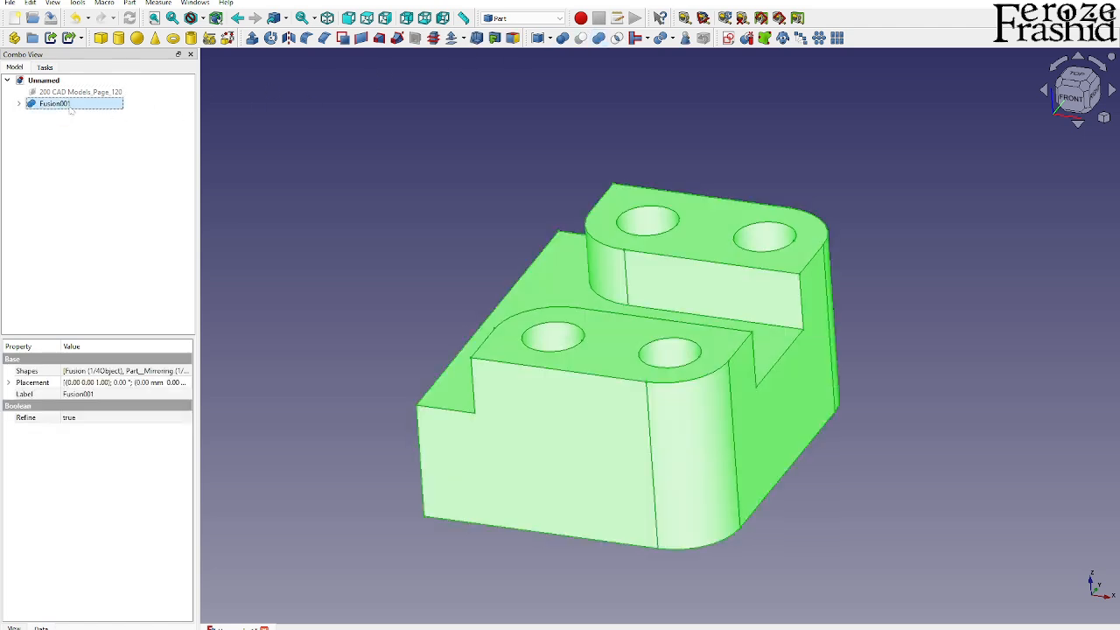
pyautogui.write('1')
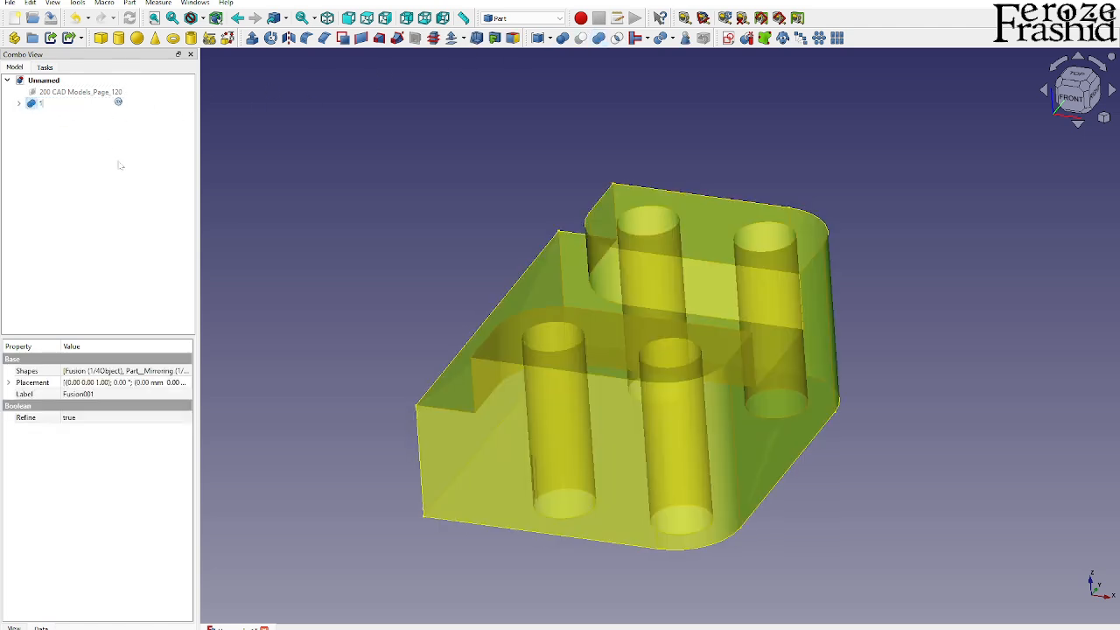
pyautogui.write('/2')
pyautogui.press('Return')
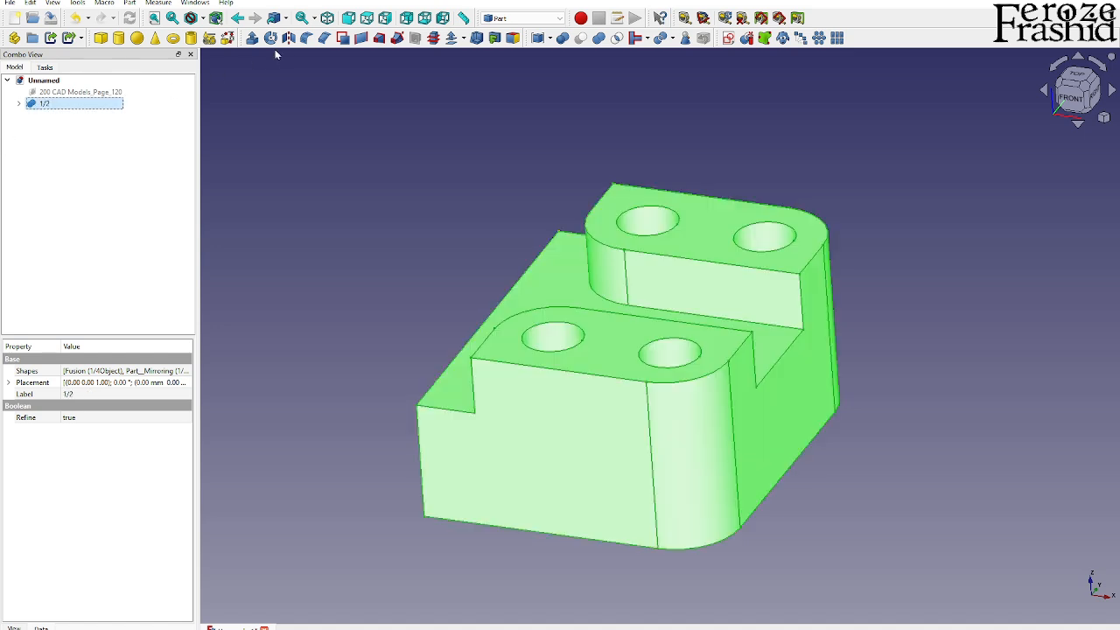
# Mirror the 1/2 solid across the YZ plane with the base point at the origin
pyautogui.click(289, 38)
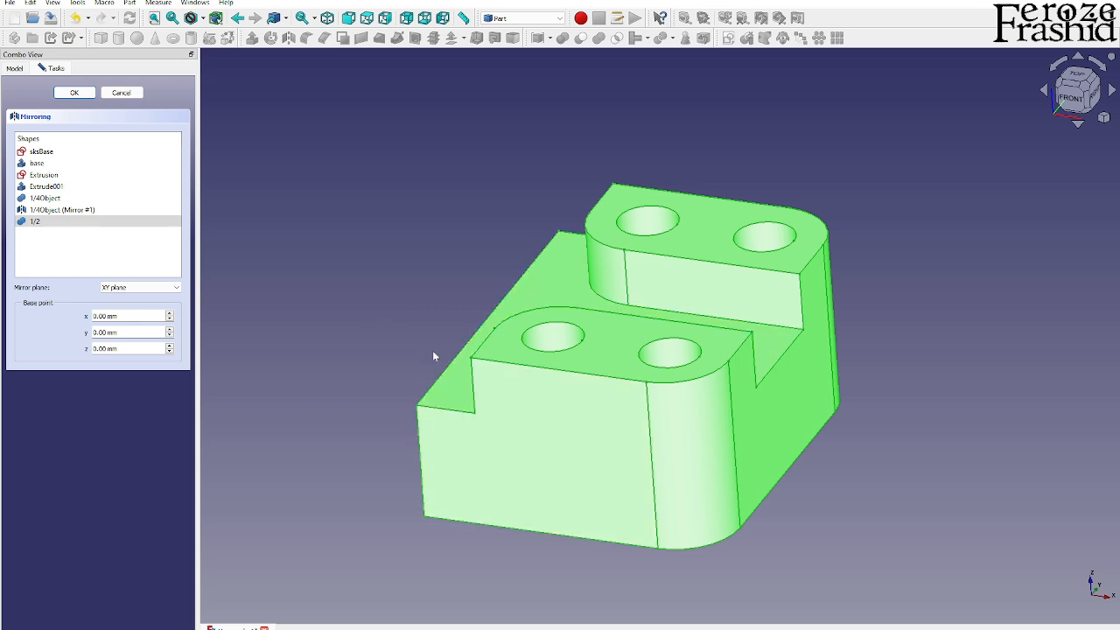
pyautogui.click(140, 287)
pyautogui.click(131, 317)
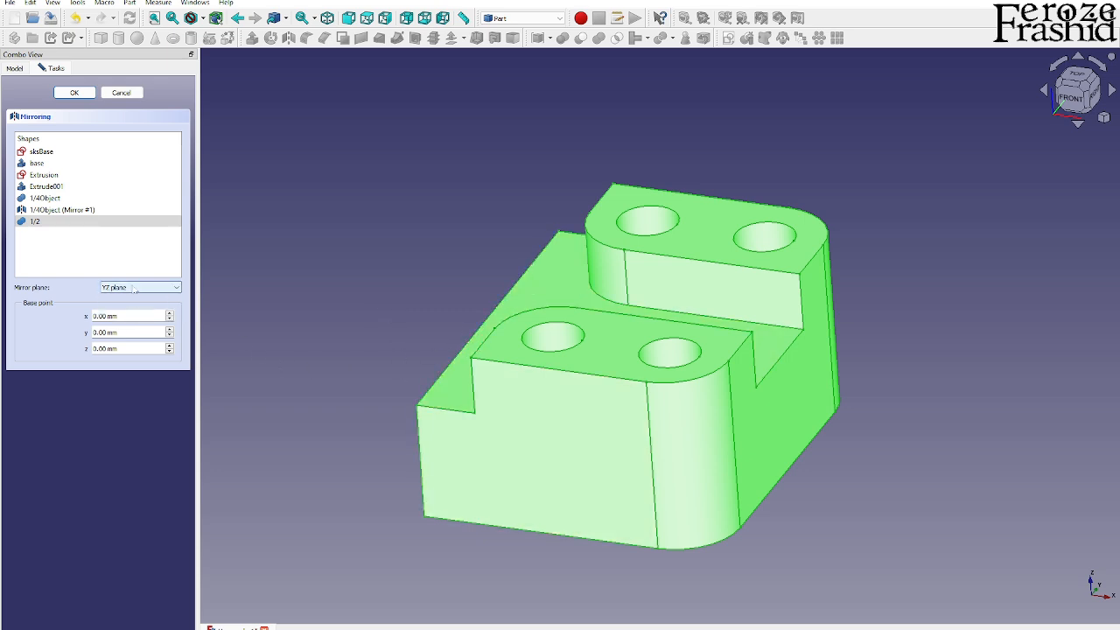
pyautogui.click(74, 93)
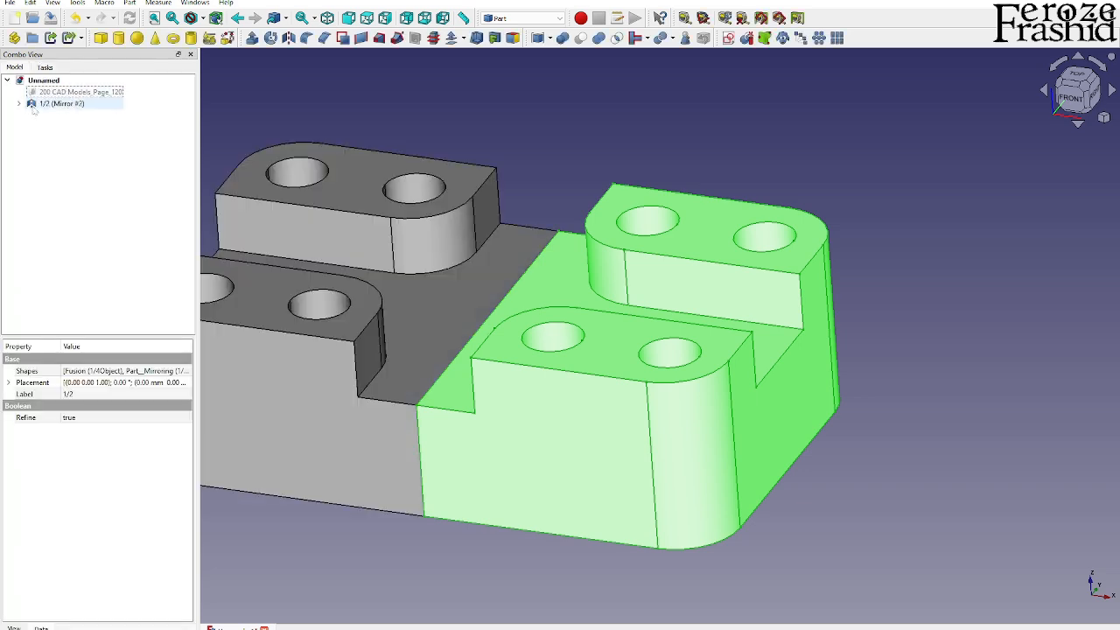
# Fuse the 1/2 solid with its mirrored copy and rename the fused solid as FinalObject
pyautogui.click(61, 104)
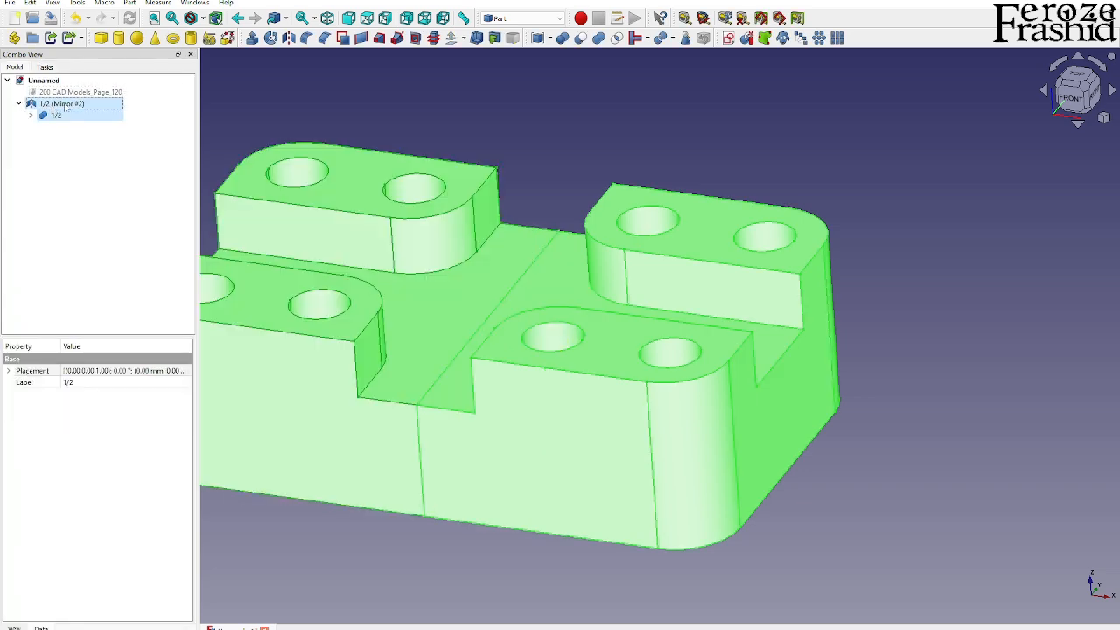
pyautogui.click(598, 38)
pyautogui.click(54, 103)
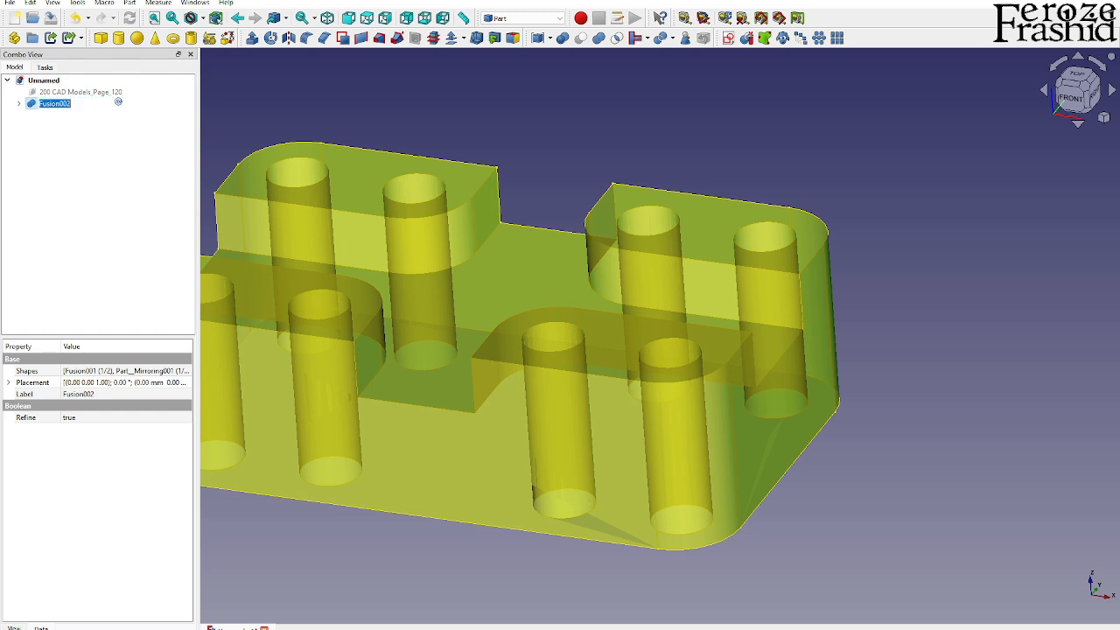
pyautogui.write('FinalObject')
pyautogui.press('Return')
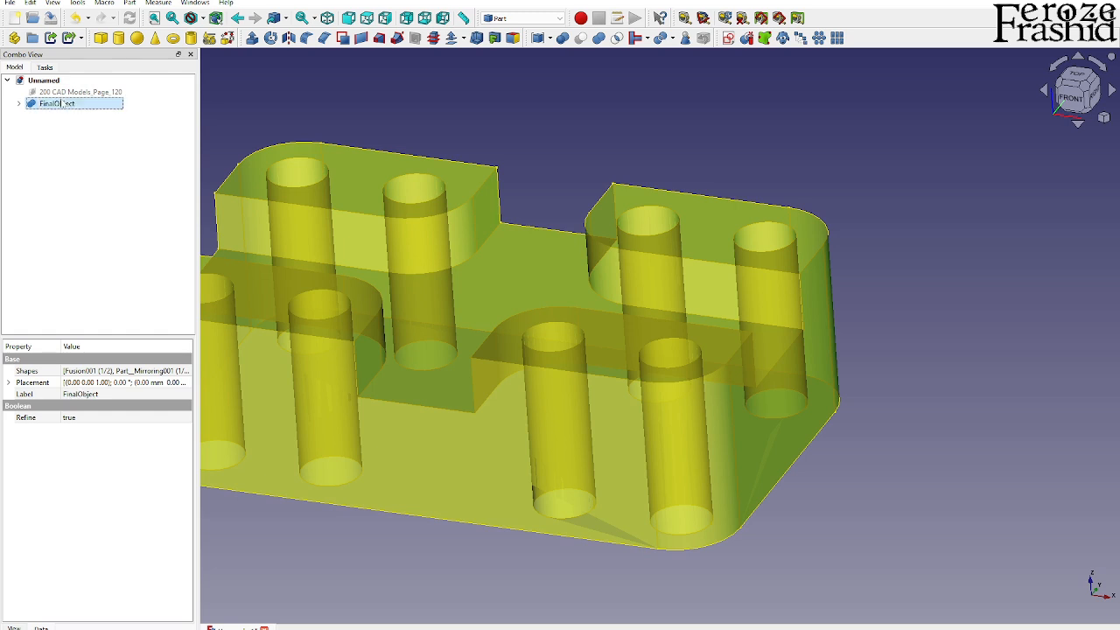
# Show FinalObject without the reference drawing and examine the complete block's pads, holes and cross-shaped channel
pyautogui.moveTo(501, 341); pyautogui.dragTo(641, 351, button='middle')
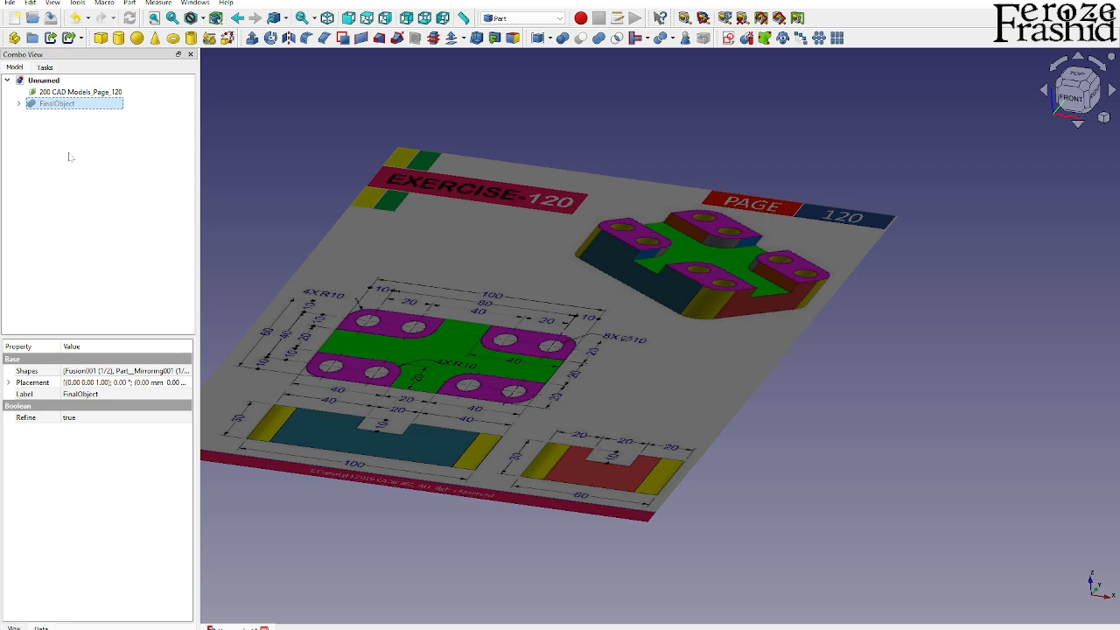
pyautogui.click(81, 92)
pyautogui.press('space')
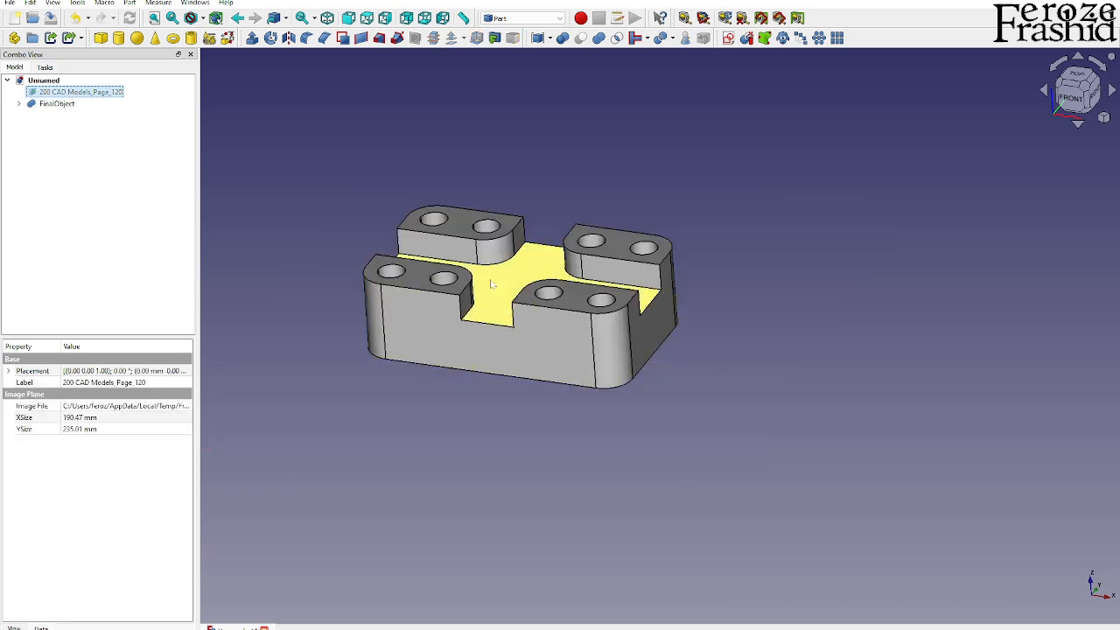
pyautogui.scroll(3, 397, 238)
pyautogui.scroll(2, 430, 240)
pyautogui.moveTo(593, 273); pyautogui.dragTo(649, 319, button='middle')
pyautogui.scroll(-3, 557, 212)
pyautogui.scroll(2, 660, 359)
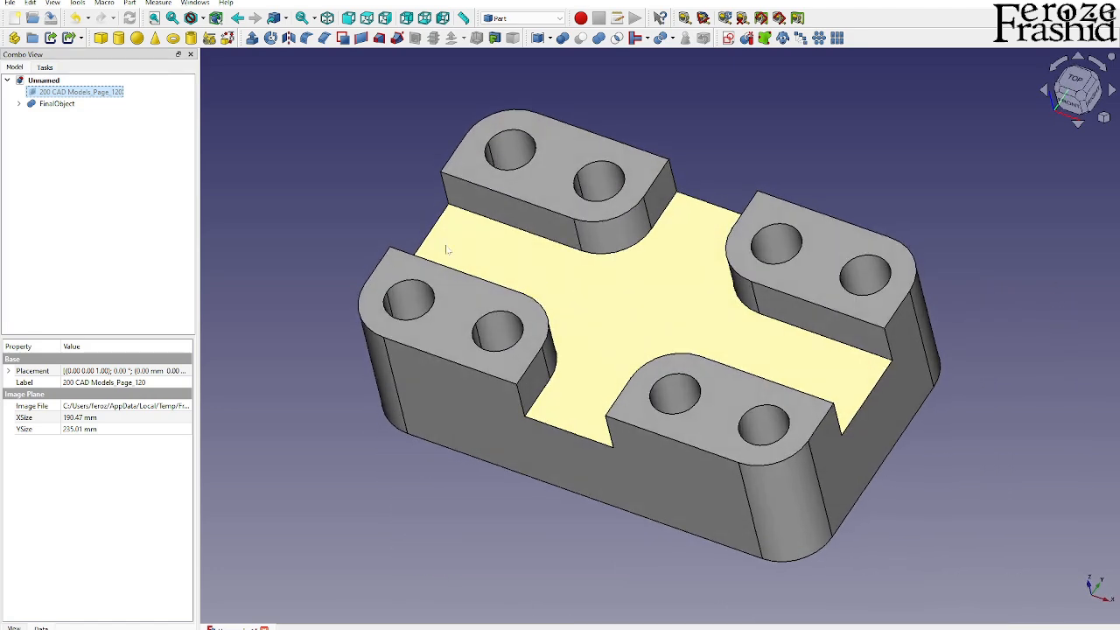
# Hide FinalObject and show the 200 CAD Models_Page_120 drawing to compare it with the model
pyautogui.click(75, 105)
pyautogui.press('space')
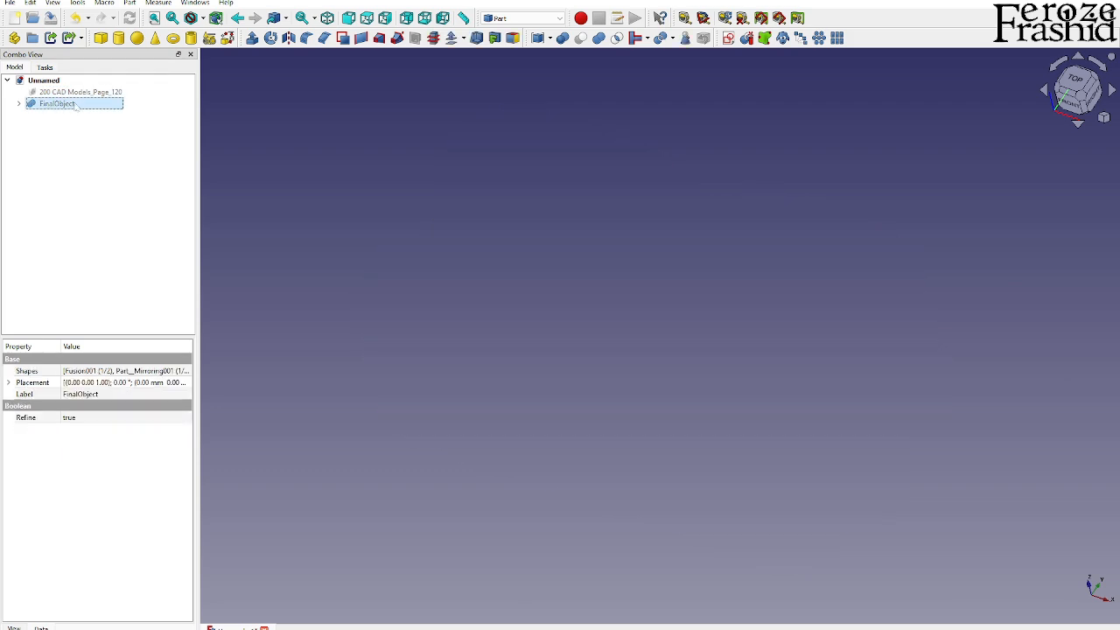
pyautogui.click(81, 91)
pyautogui.press('space')
pyautogui.scroll(-3, 440, 333)
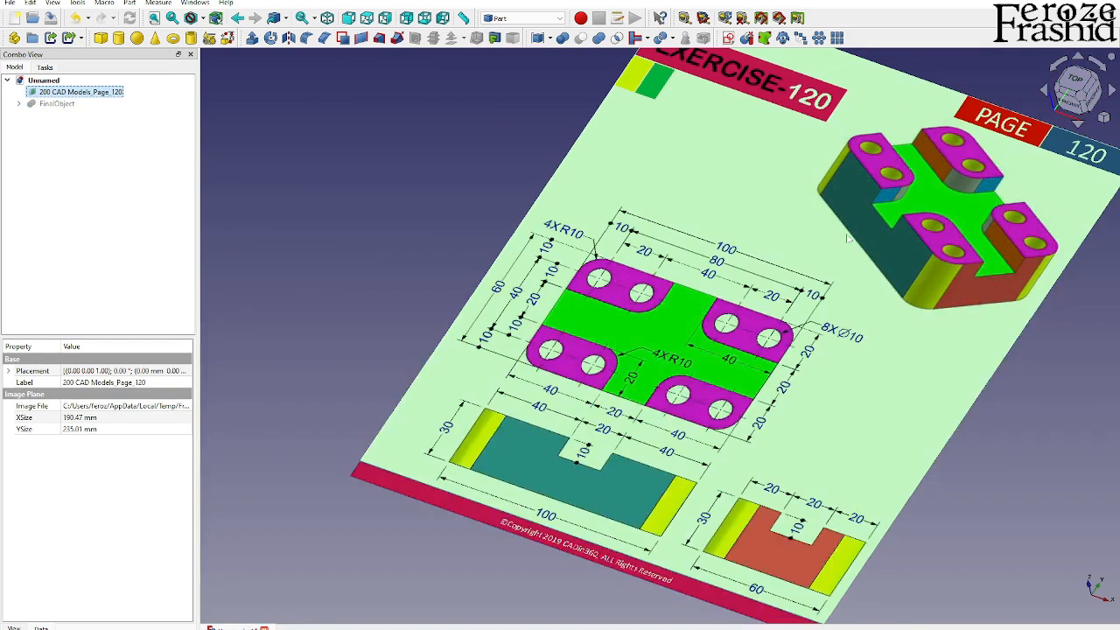
# View the 200 CAD Models_Page_120 drawing straight from the top and examine its dimensioned plan, side and isometric views
pyautogui.click(1074, 79)
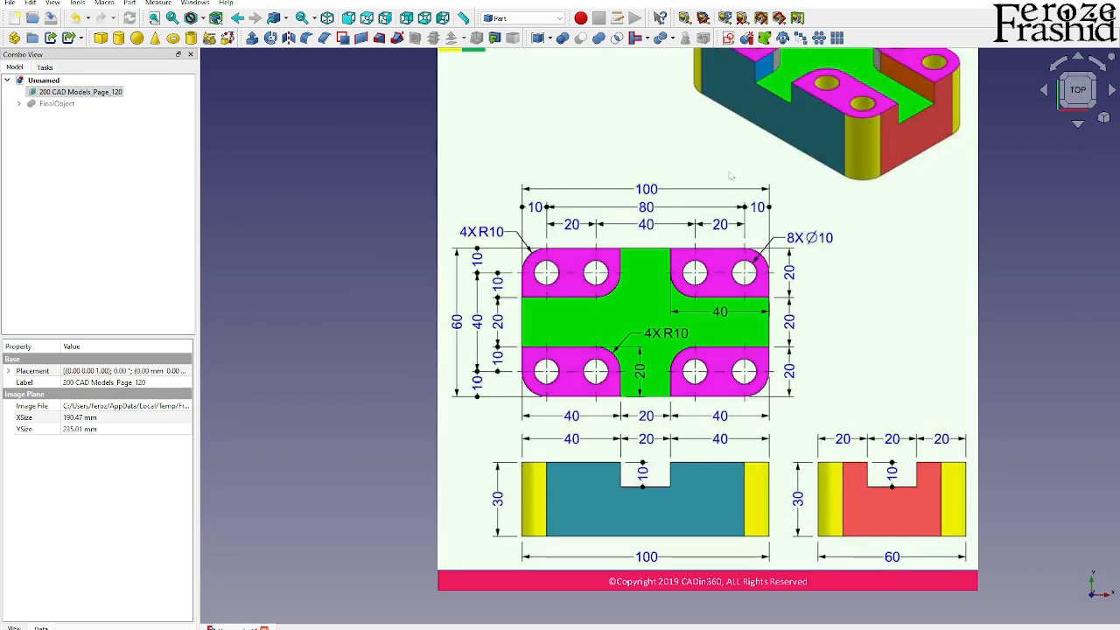
pyautogui.scroll(-2, 446, 396)
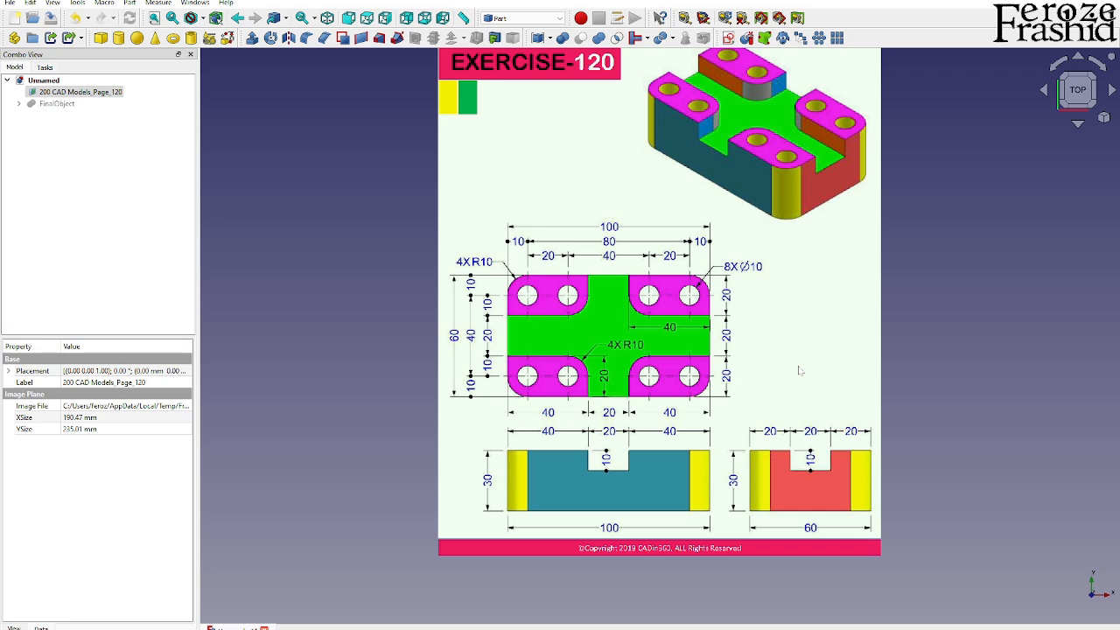
pyautogui.scroll(-2, 770, 358)
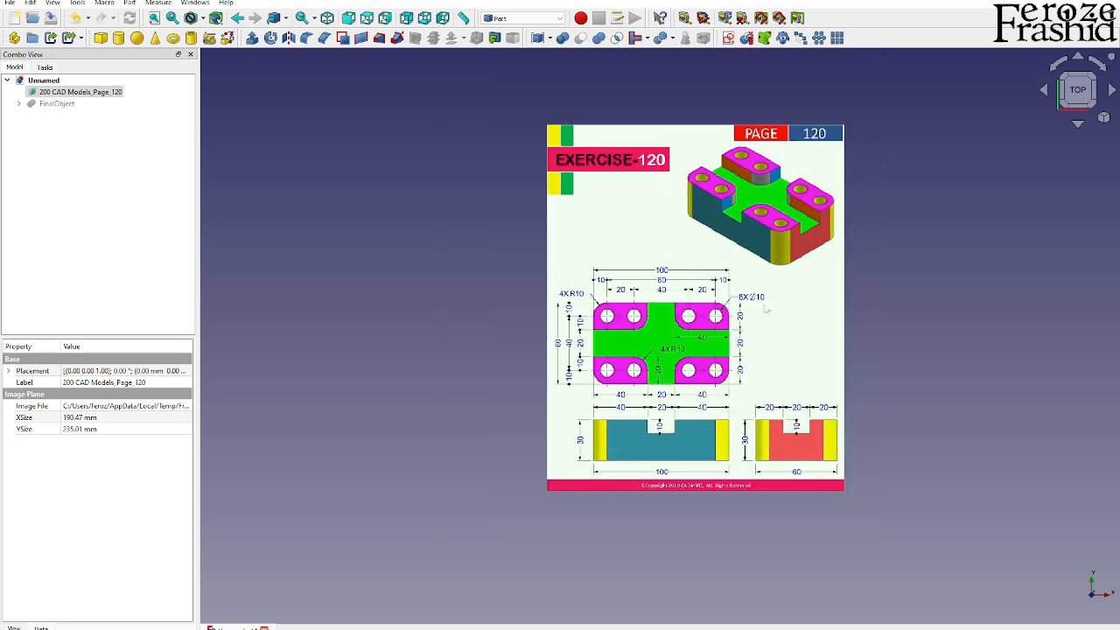
pyautogui.scroll(2, 781, 201)
pyautogui.scroll(-1, 782, 201)
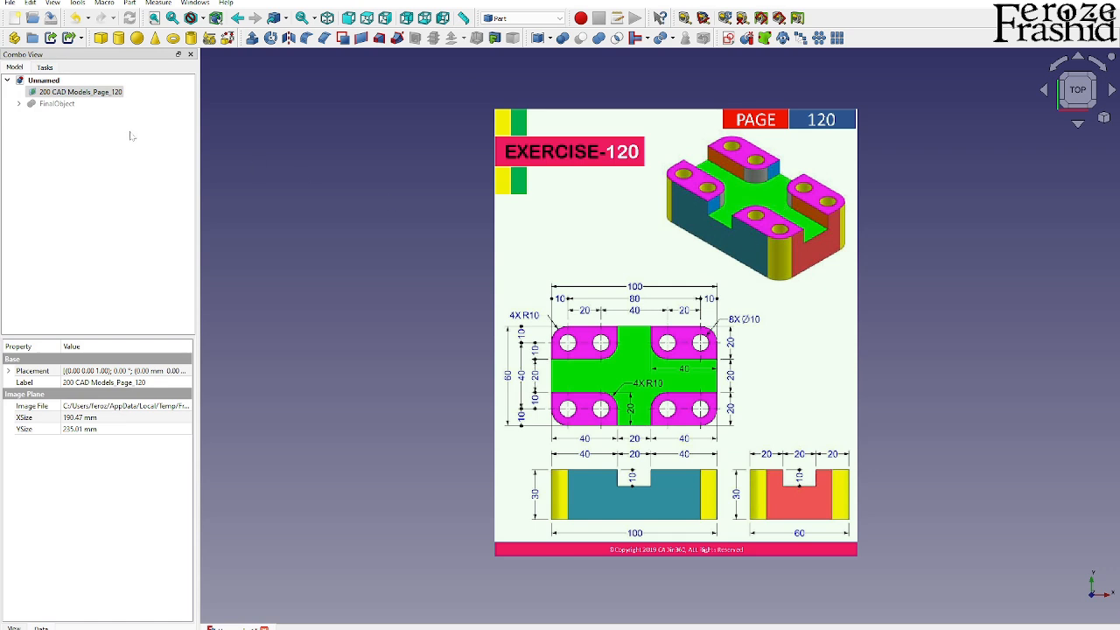
# Show FinalObject, hide the 200 CAD Models_Page_120 drawing, and inspect the finished block from an angled view
pyautogui.click(57, 103)
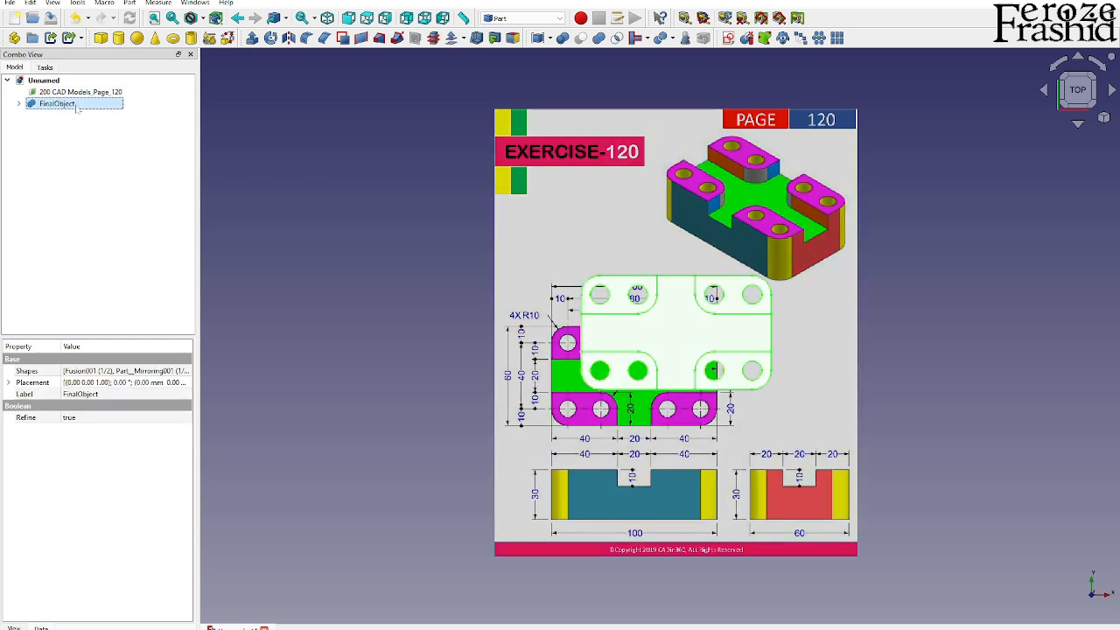
pyautogui.click(79, 92)
pyautogui.press('space')
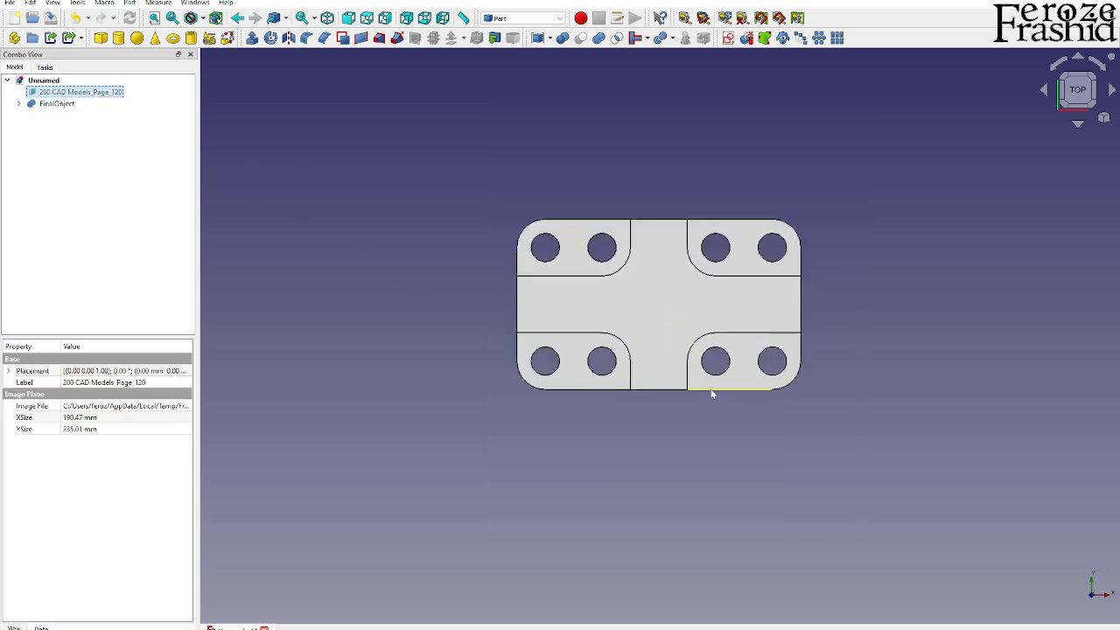
pyautogui.moveTo(713, 394); pyautogui.dragTo(743, 342, button='middle')
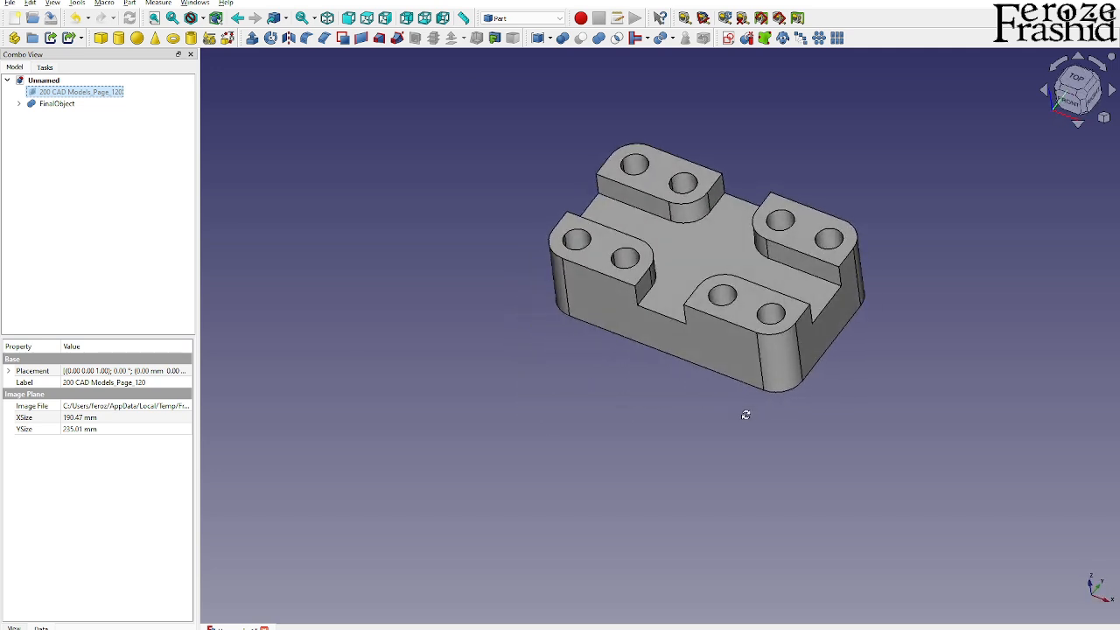
pyautogui.scroll(2, 796, 180)
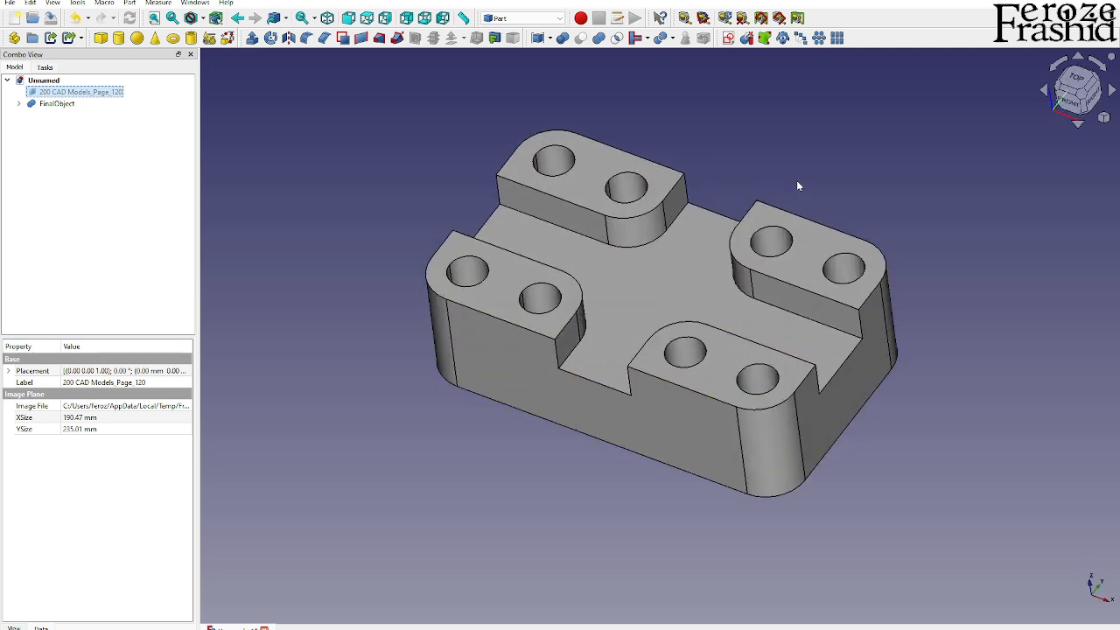
pyautogui.scroll(1, 773, 202)
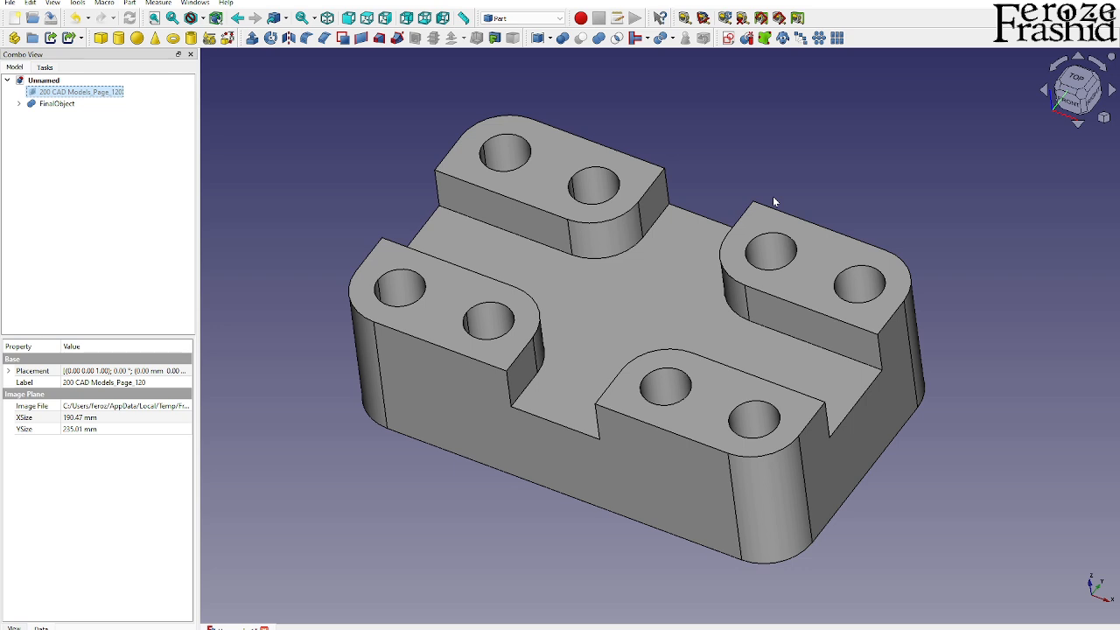